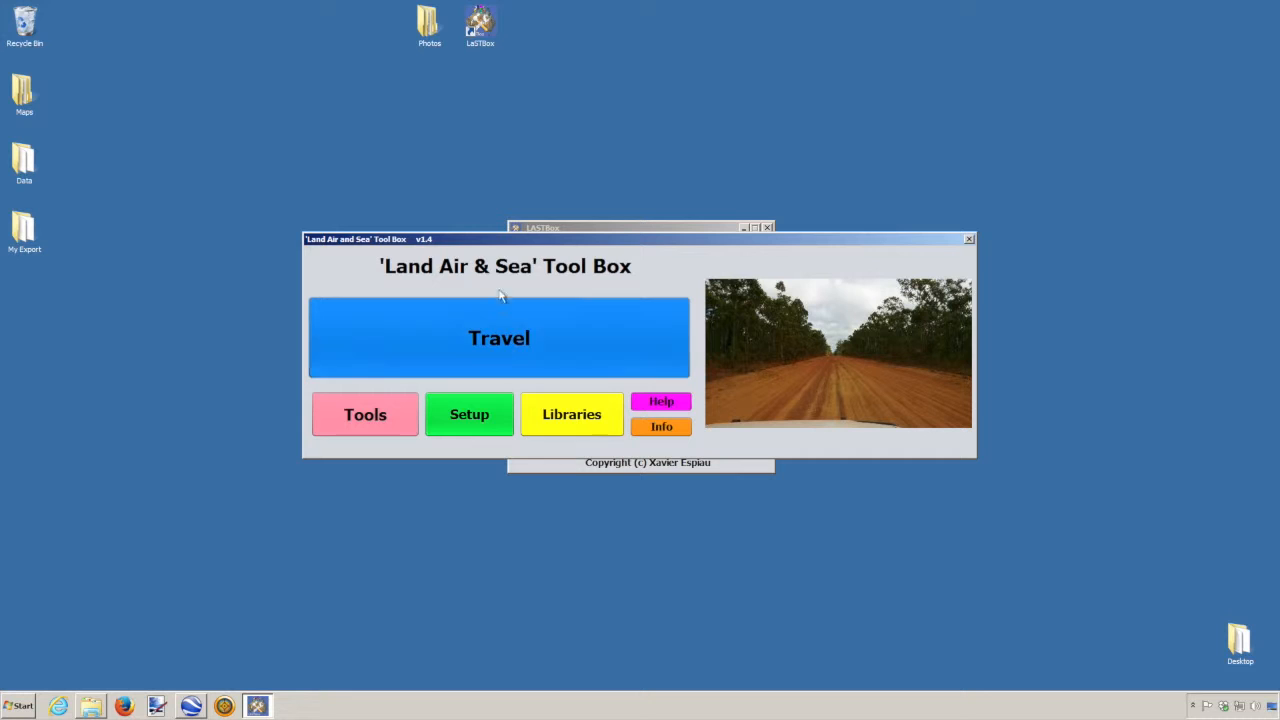
Step: Open the Travel library, filter it to the Work category and Hotel subcategory, and start a new sighting
click(536, 331)
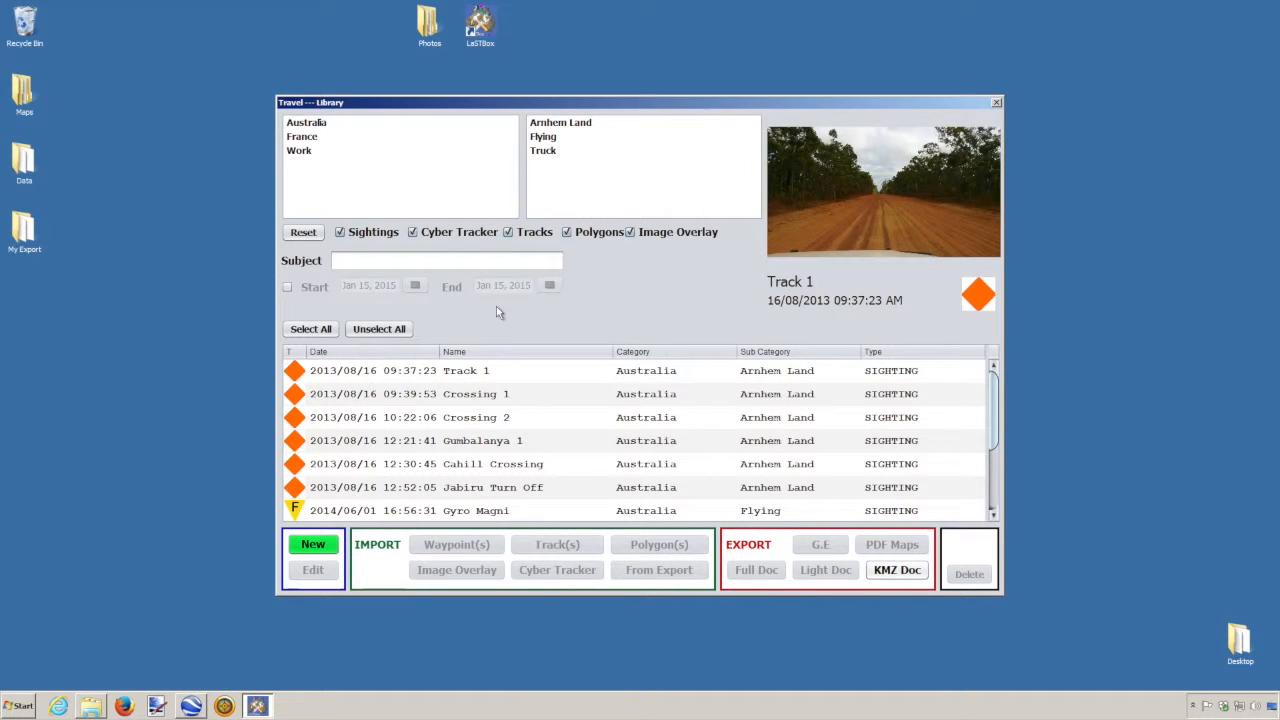
click(300, 151)
click(539, 124)
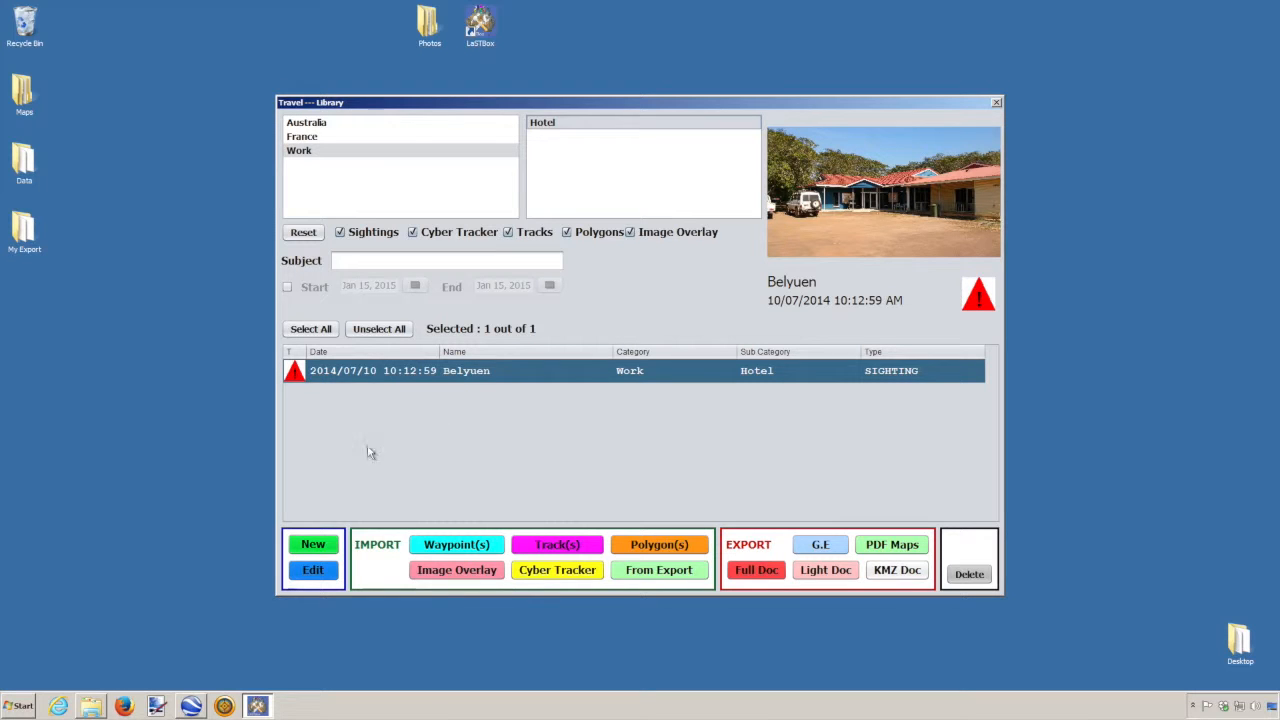
click(318, 546)
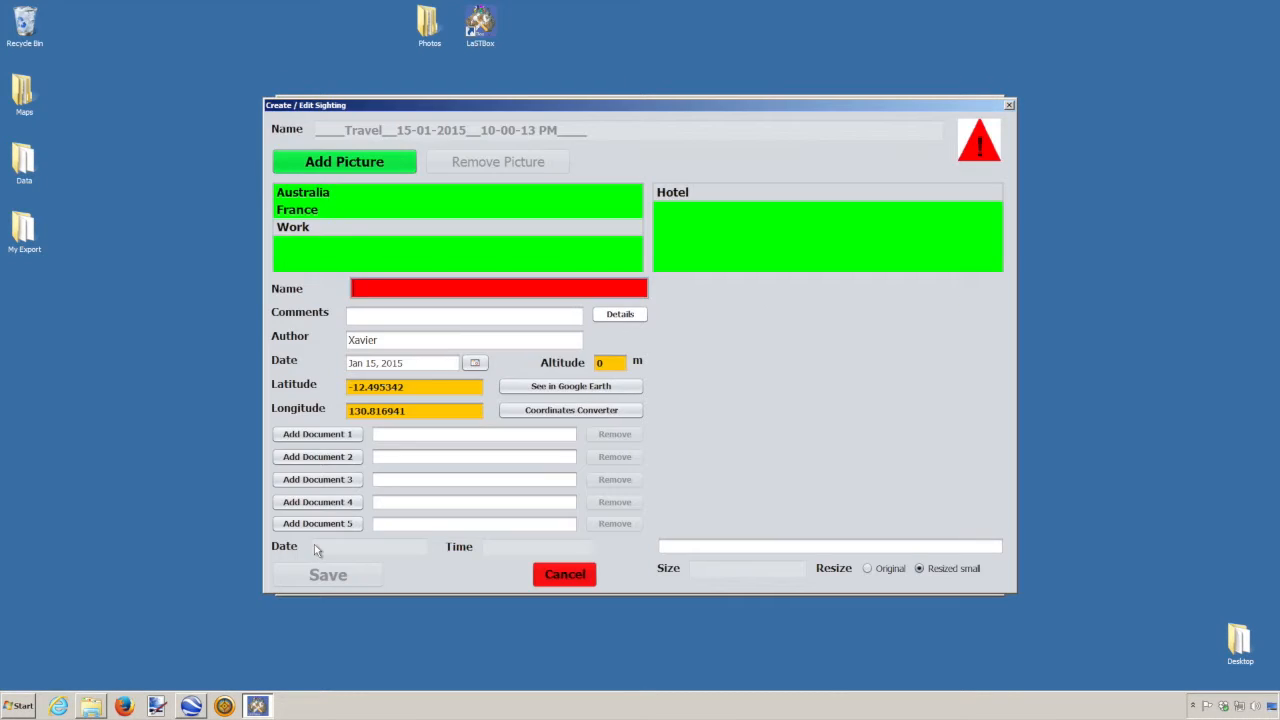
Step: Add the picture DSC_0307.JPG from the Photos Work folder to the sighting and name it Kakadu
click(352, 165)
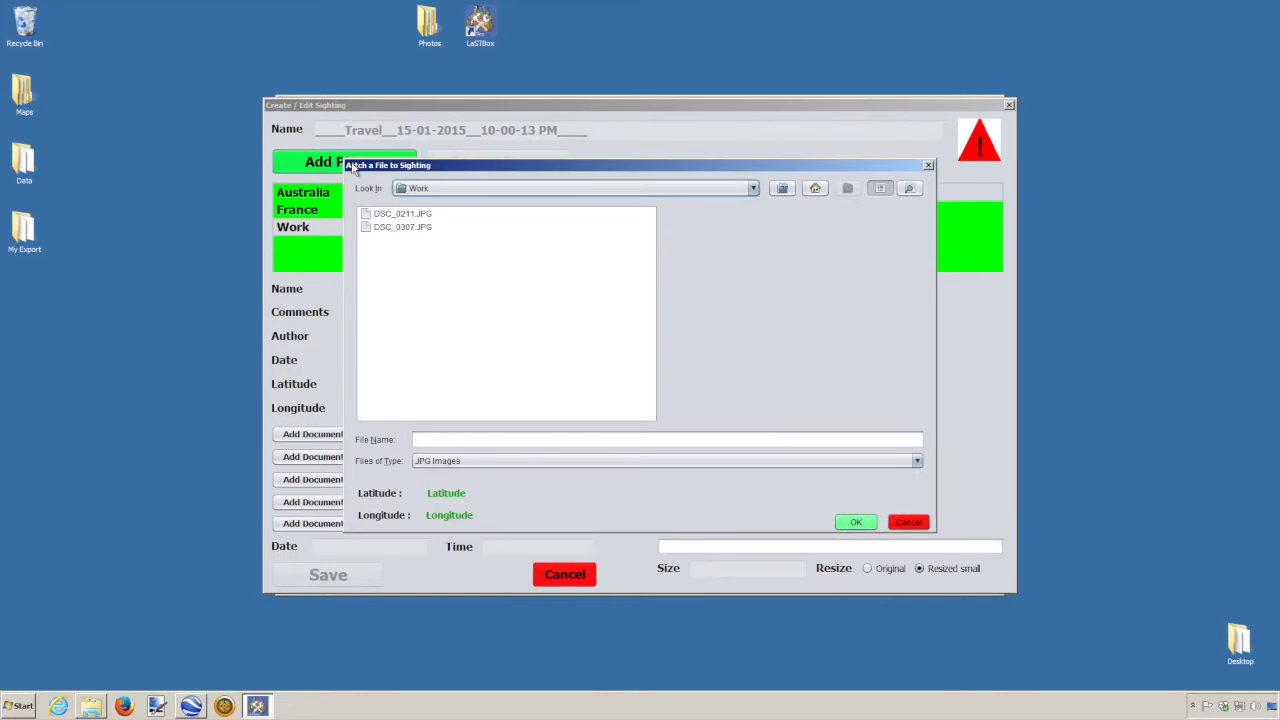
click(784, 189)
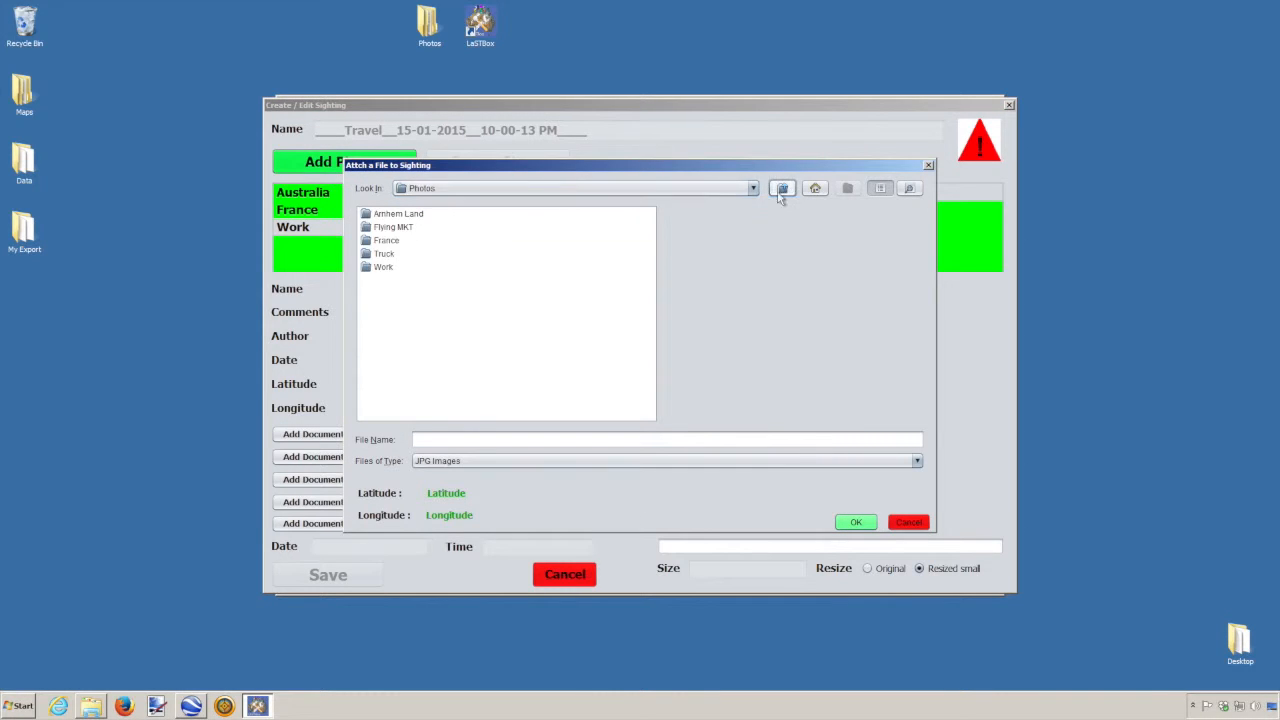
double_click(381, 266)
click(396, 228)
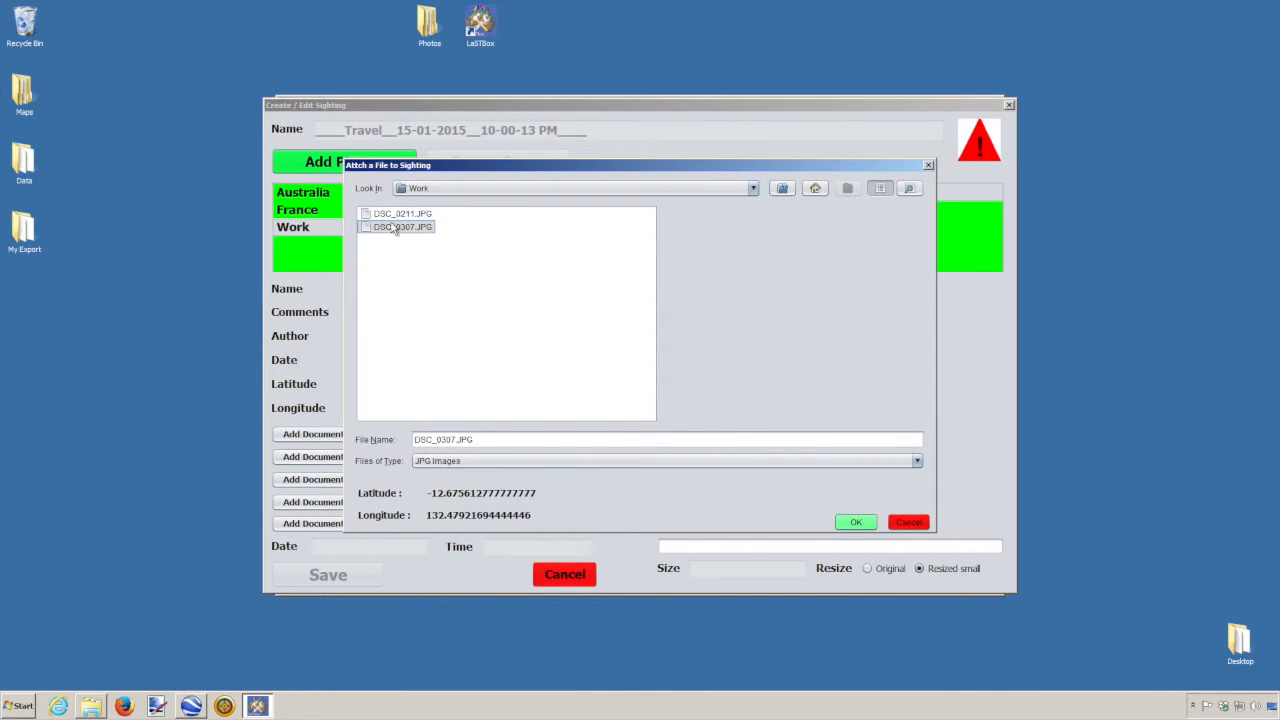
click(858, 522)
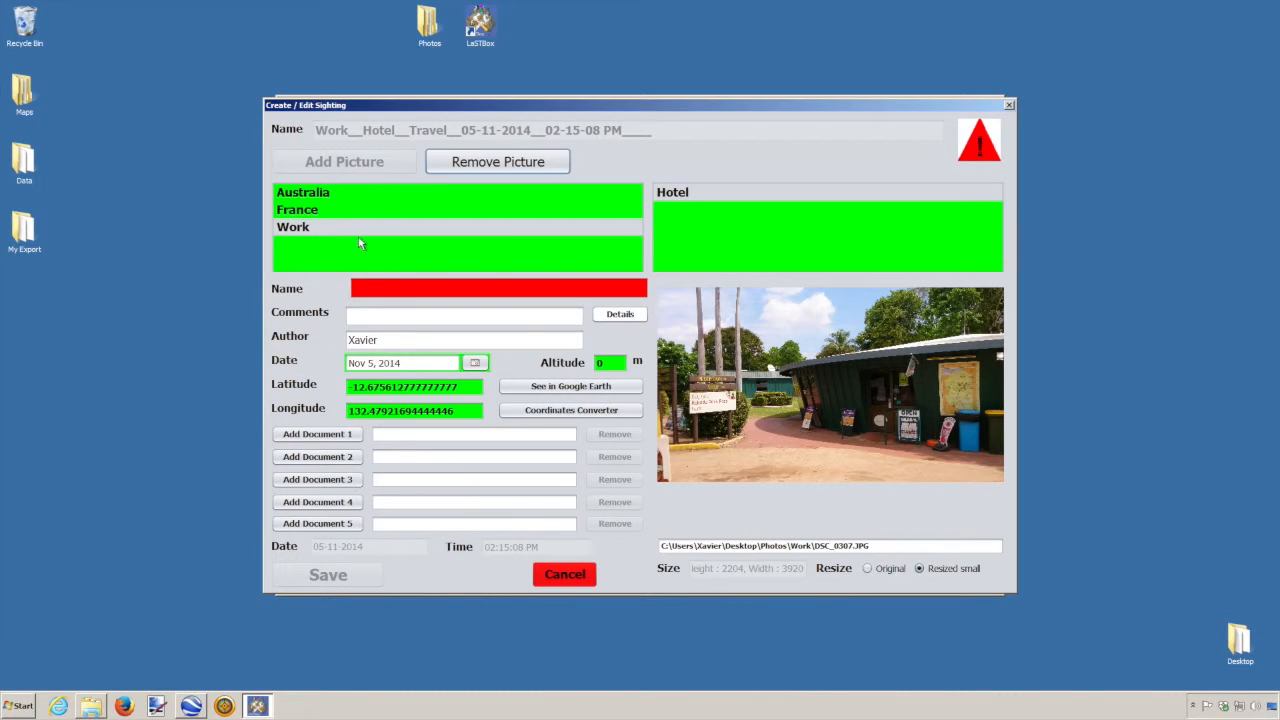
click(390, 286)
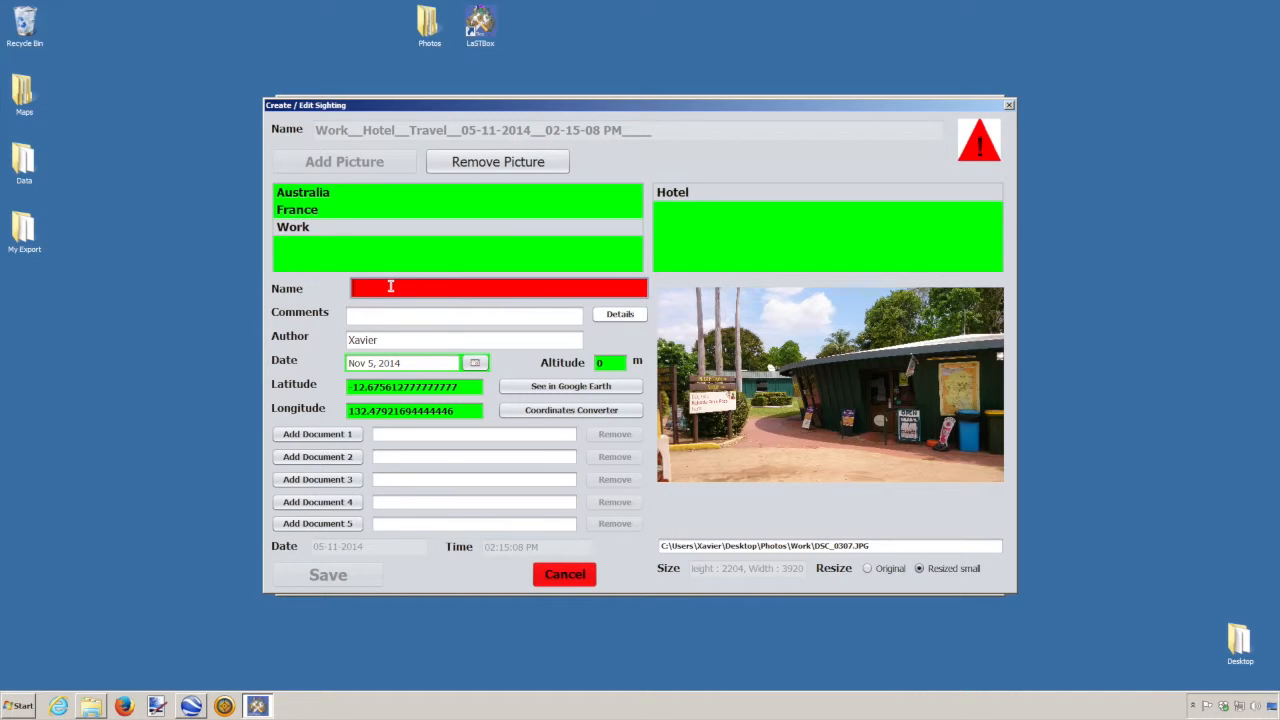
text(Kakadu)
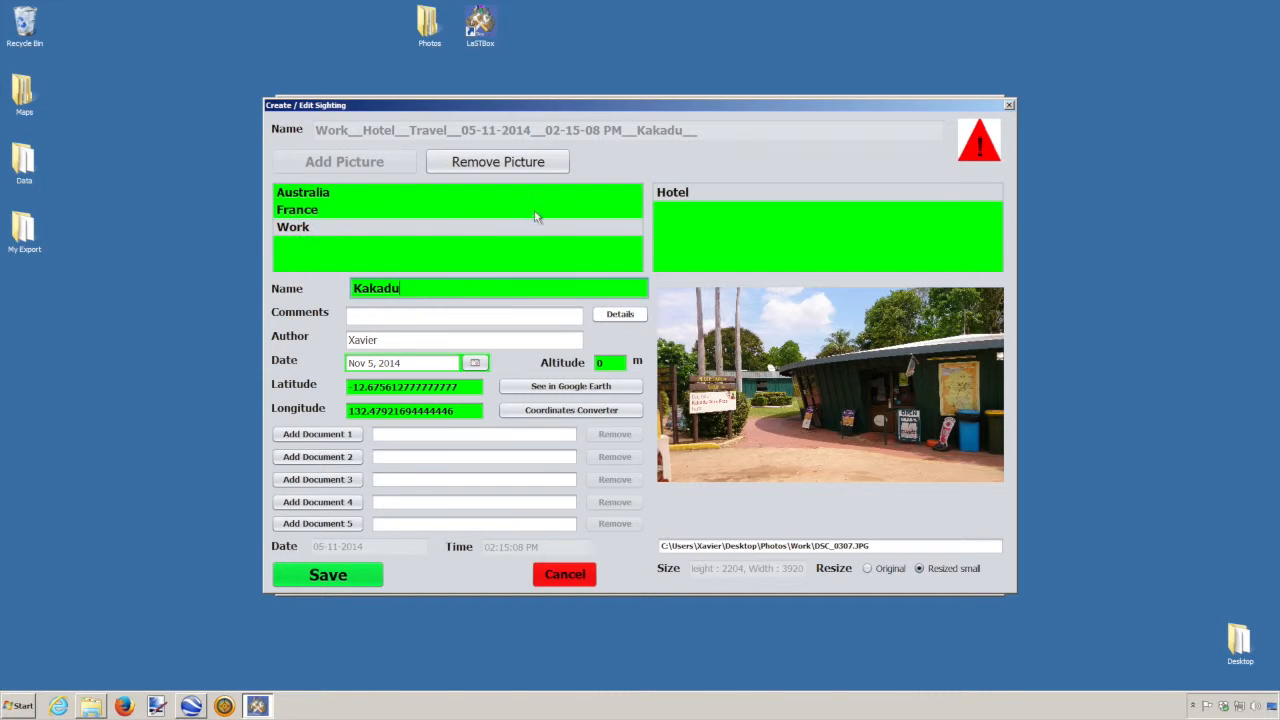
Step: Try the sighting under the Australia category and Arnhem Land subcategory, and set it back to Work and Hotel
click(297, 210)
click(433, 195)
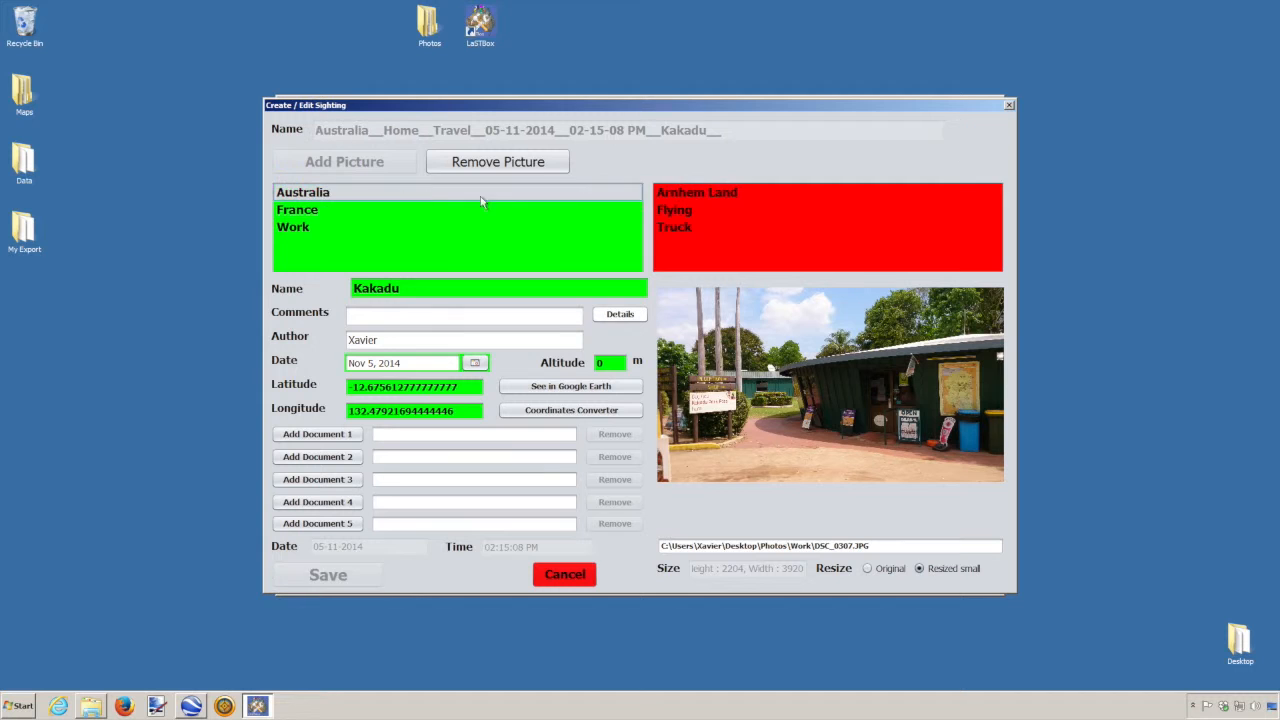
click(680, 195)
drag(637, 106, 665, 262)
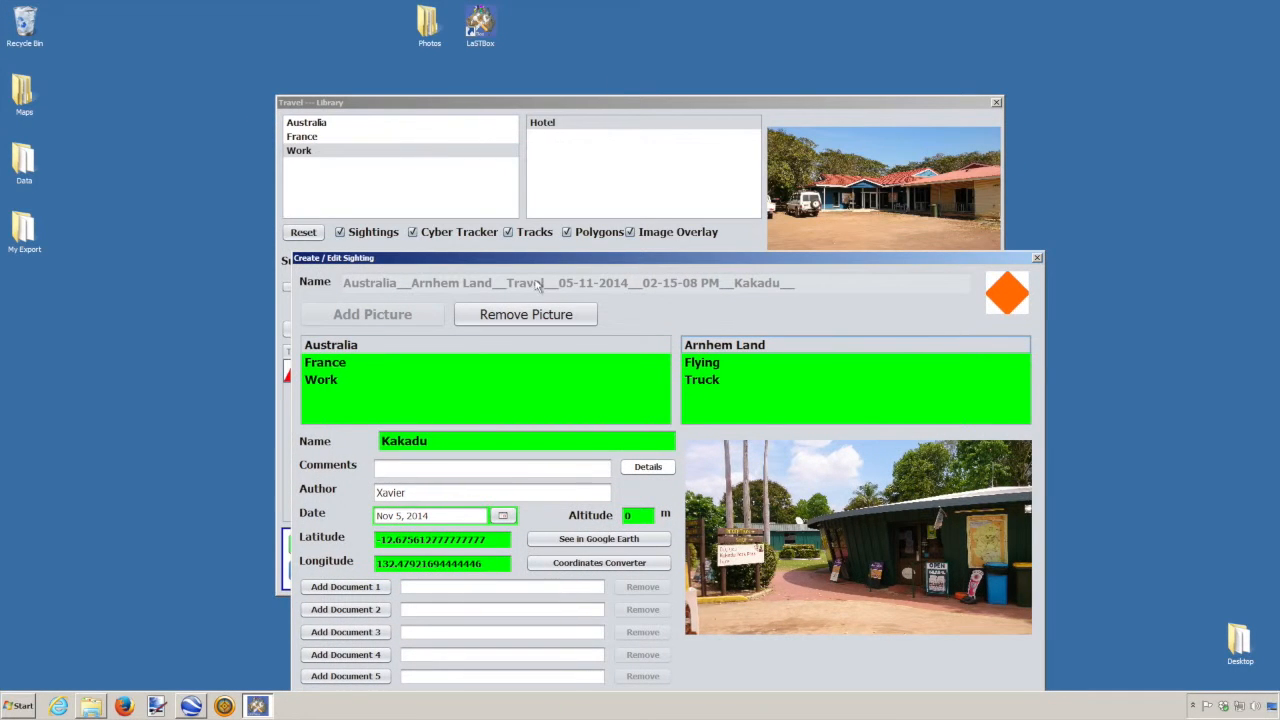
drag(538, 264, 487, 102)
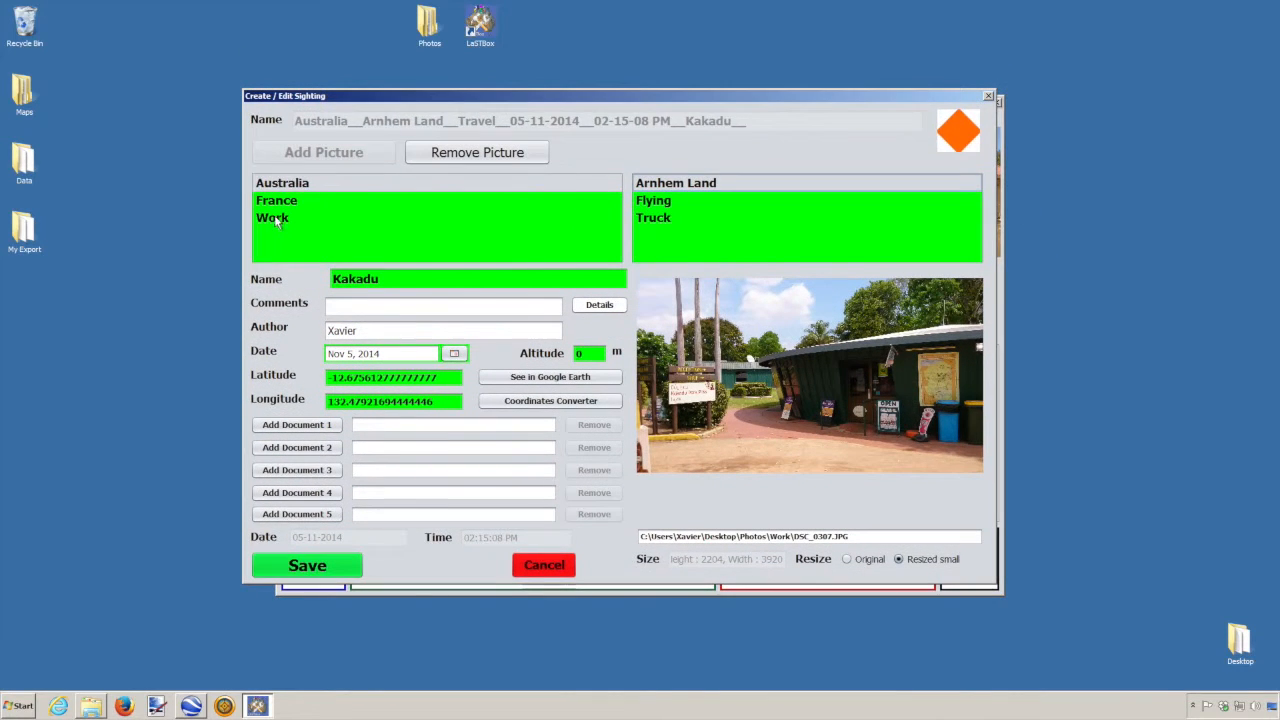
click(275, 219)
click(658, 186)
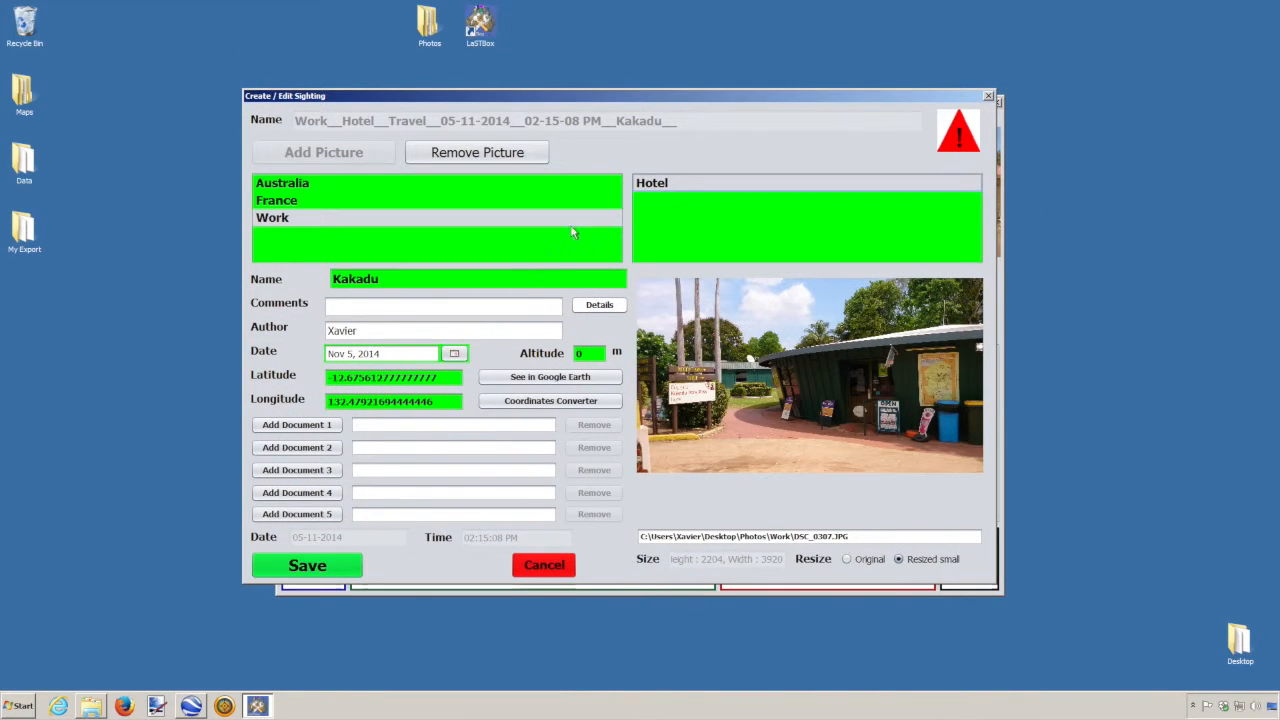
Step: Enter the comment "Good Hotel" and add the details "Very hot" and "Rain" on separate lines
click(381, 308)
text(Good Ho)
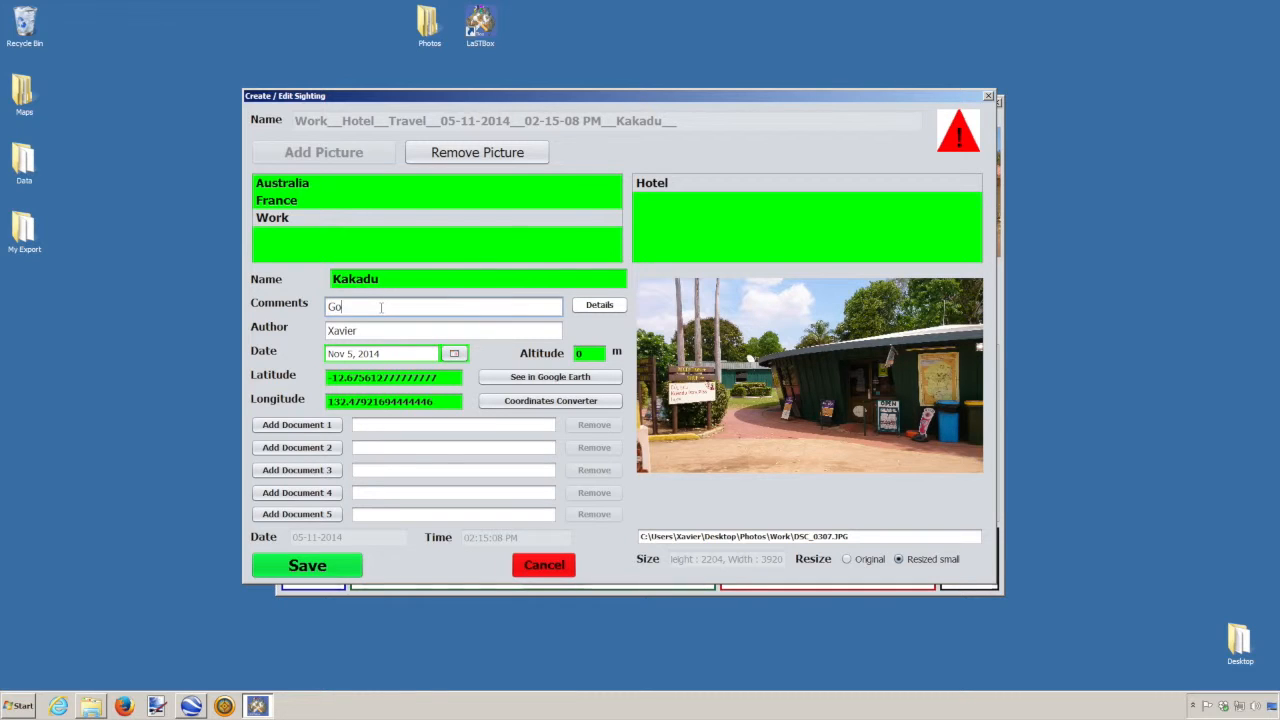
text(tel)
click(599, 305)
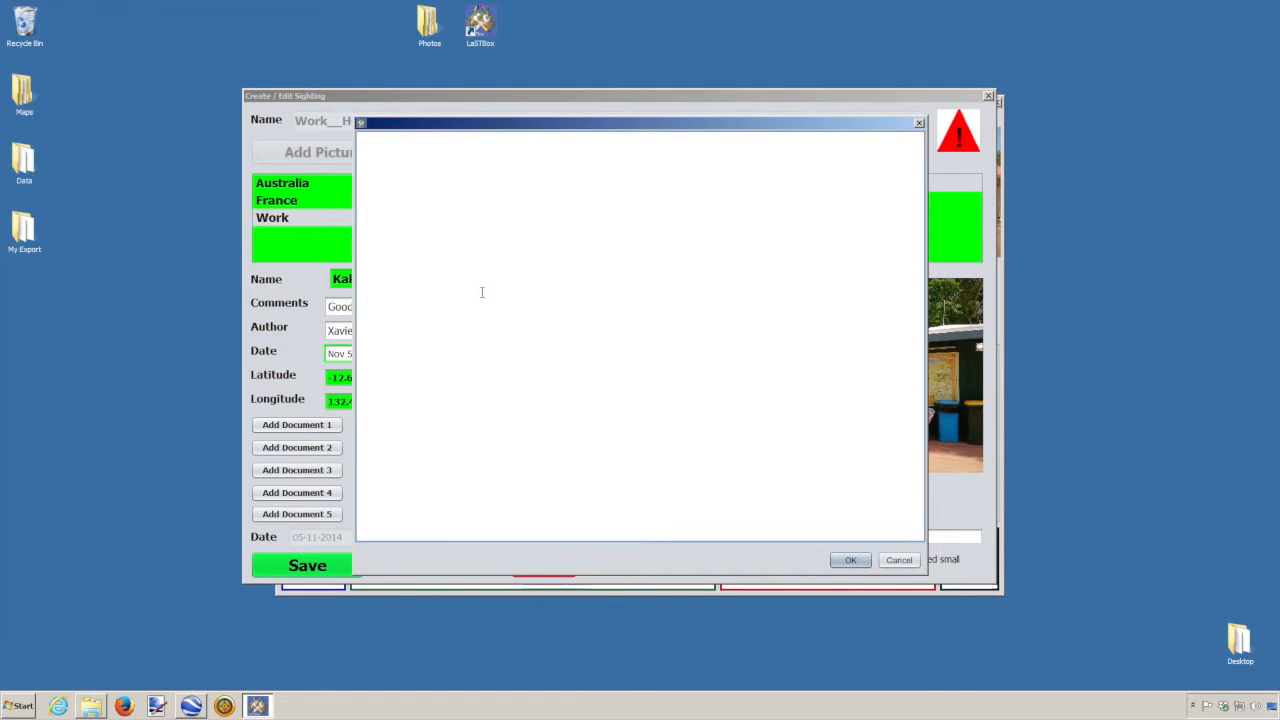
text(Very hot)
key(Return)
text(Rain)
click(847, 561)
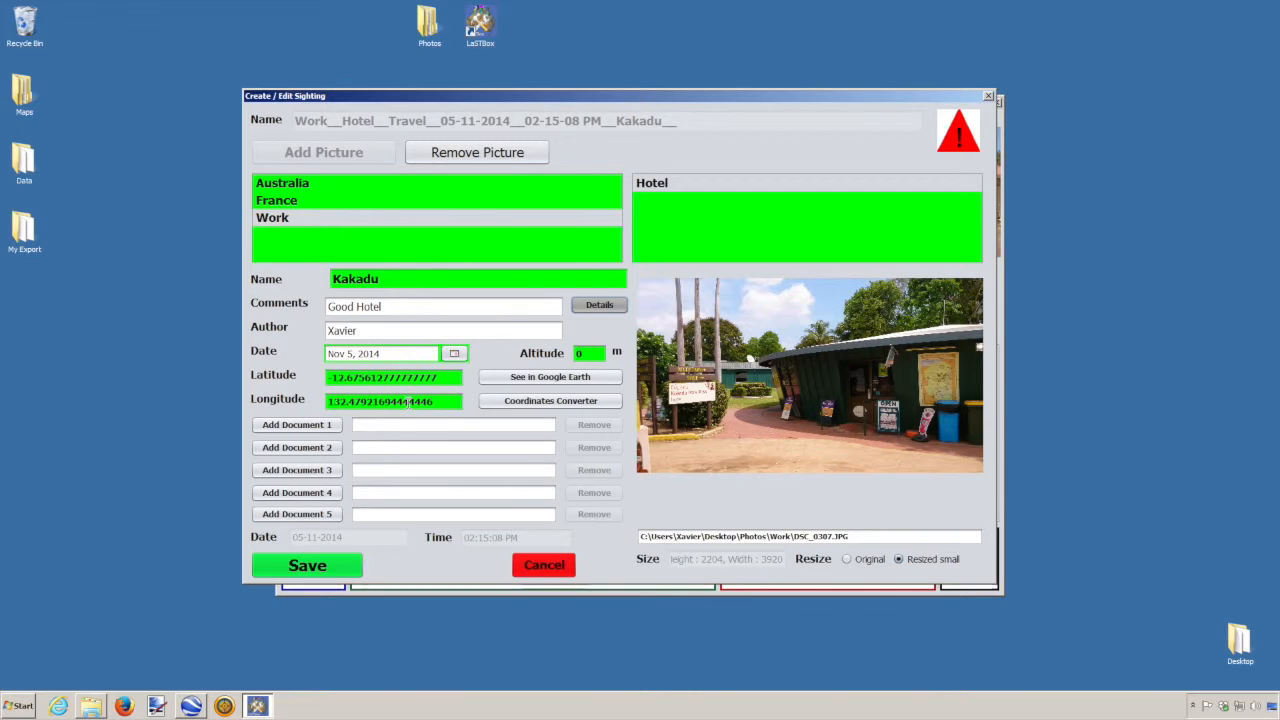
Step: View the sighting in Google Earth and move its placemark to the parking area beside the road, at about -12.674934°, 132.479021°
click(493, 379)
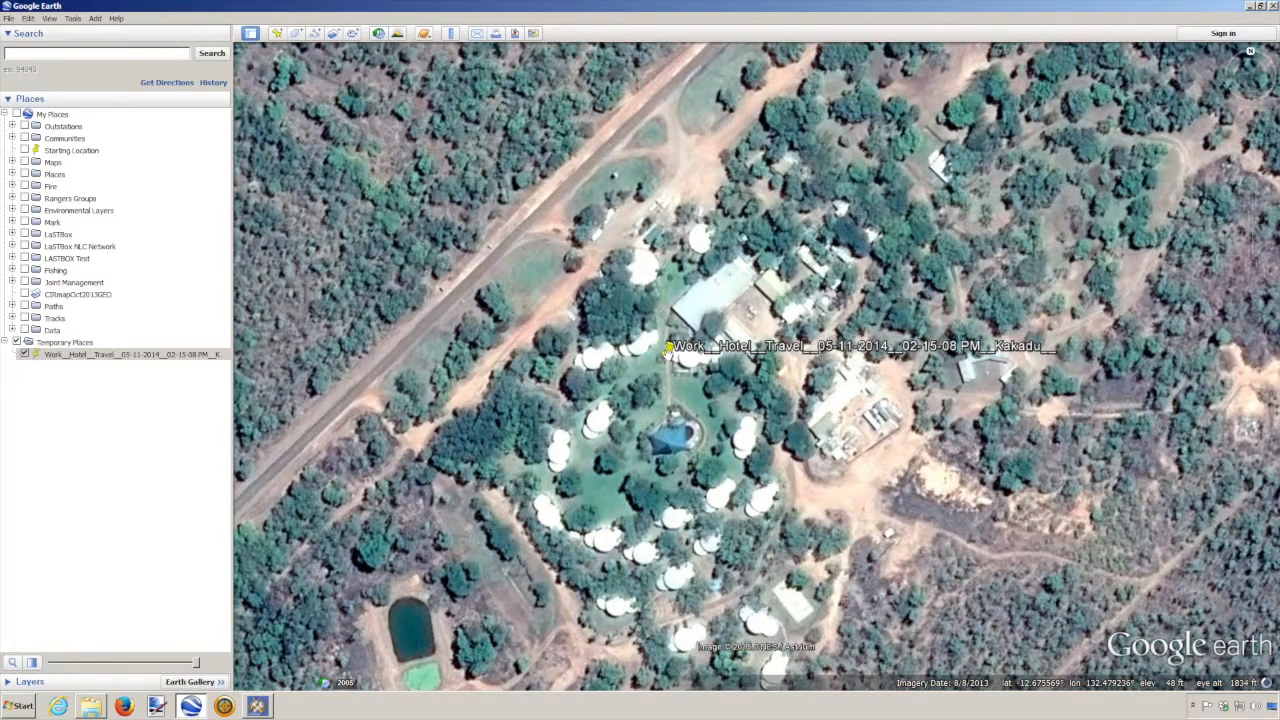
right_click(668, 350)
click(712, 552)
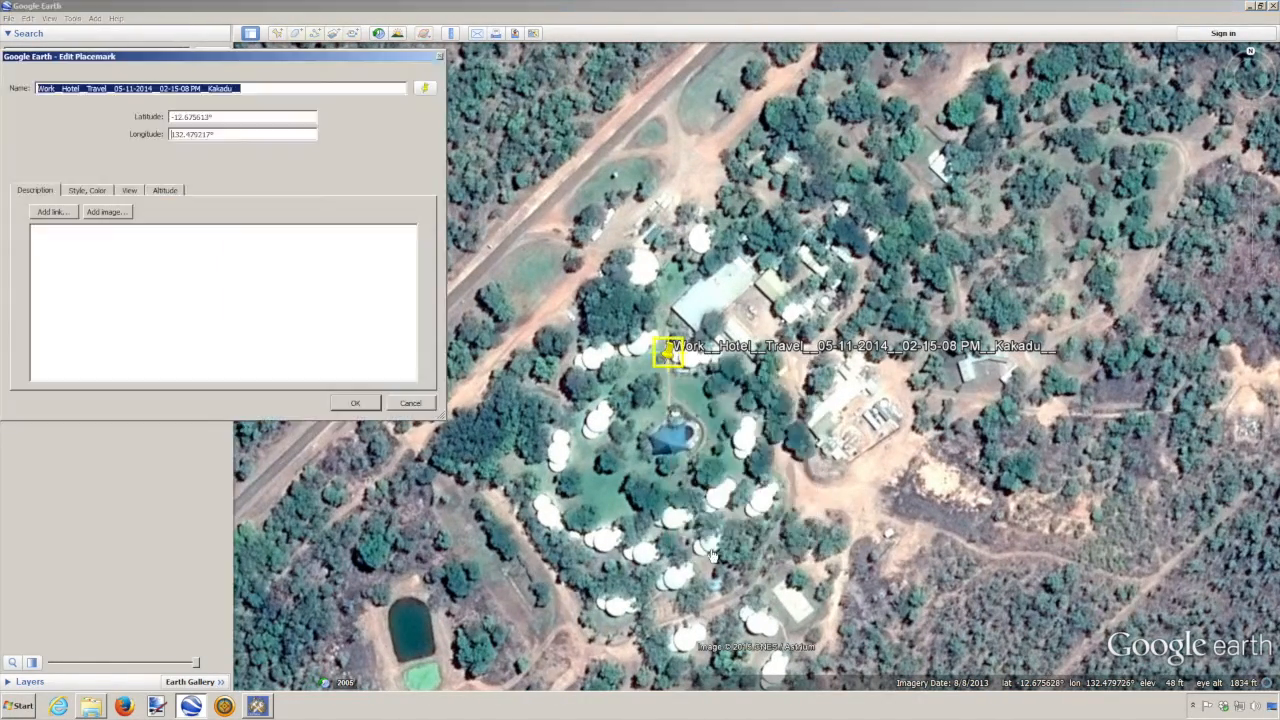
drag(666, 352, 630, 240)
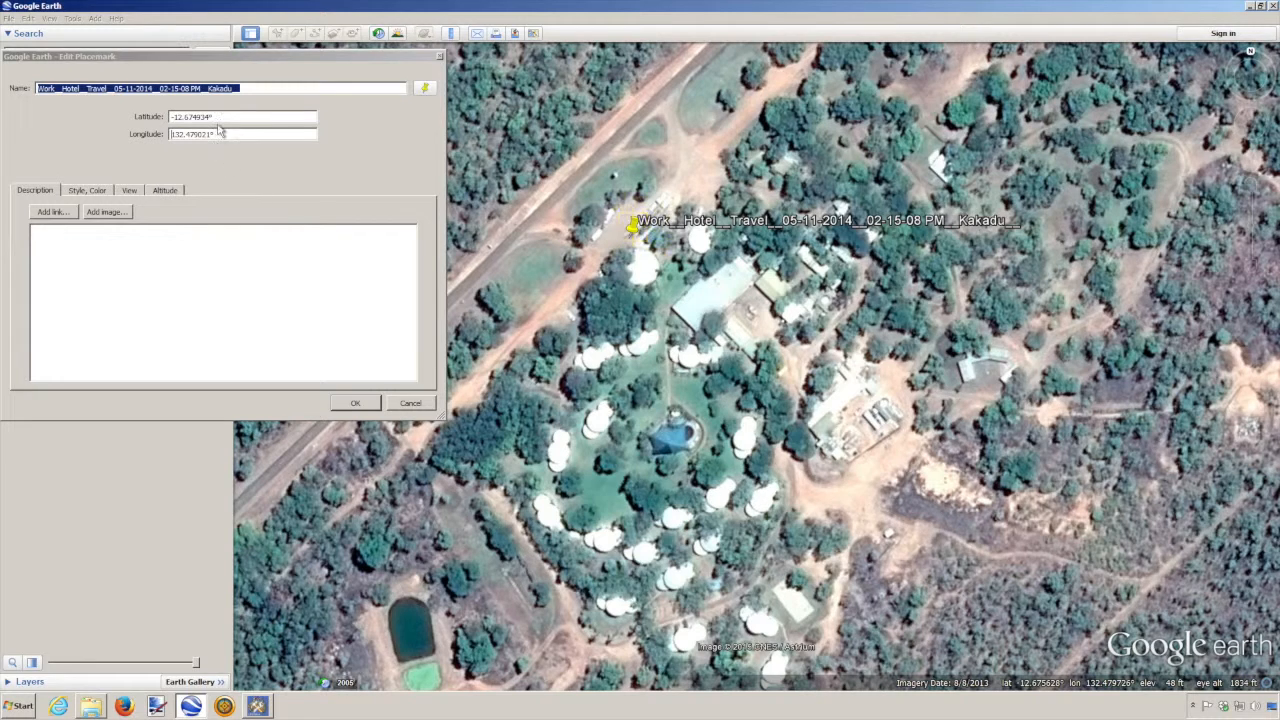
Step: Copy the moved placemark's latitude and replace the sighting's latitude in LaSTBox with -12.674934°
drag(223, 116, 158, 116)
key(ctrl+c)
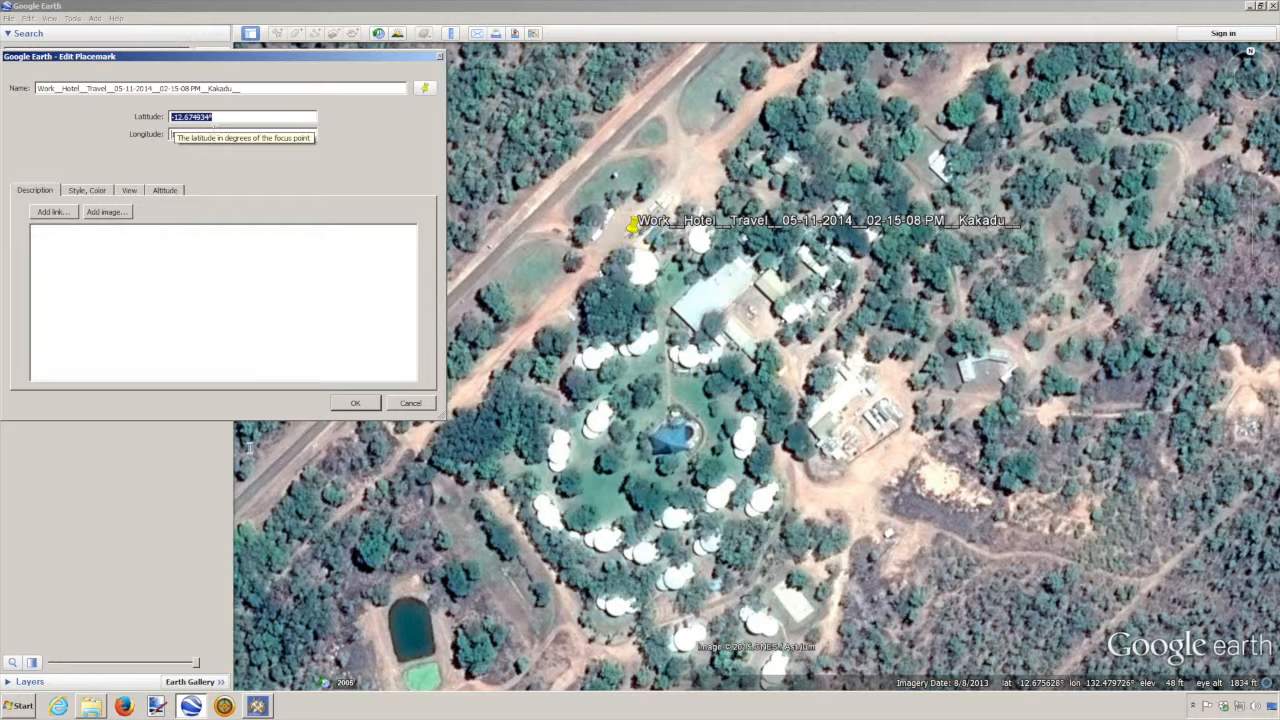
click(258, 706)
click(446, 381)
drag(446, 381, 300, 378)
key(ctrl+v)
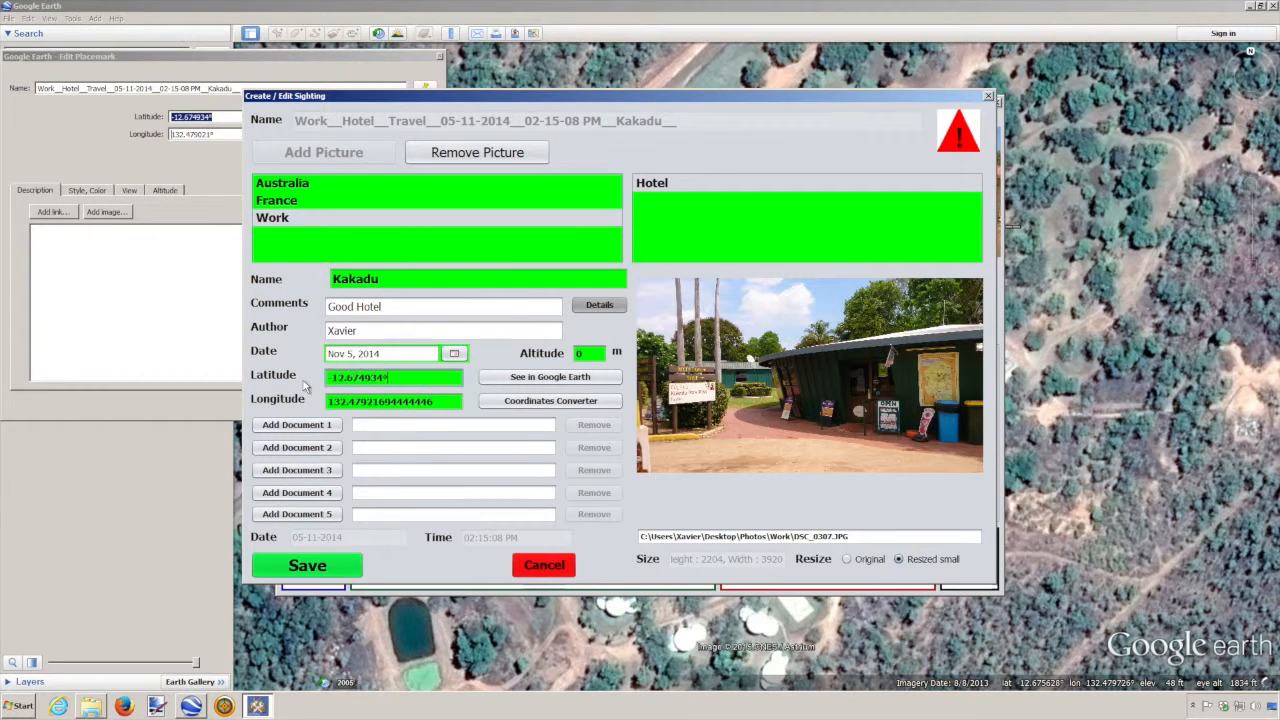
Step: Copy the placemark's longitude from Google Earth and replace the sighting's longitude in LaSTBox with 132.479021°
click(210, 165)
drag(243, 133, 157, 137)
key(ctrl+c)
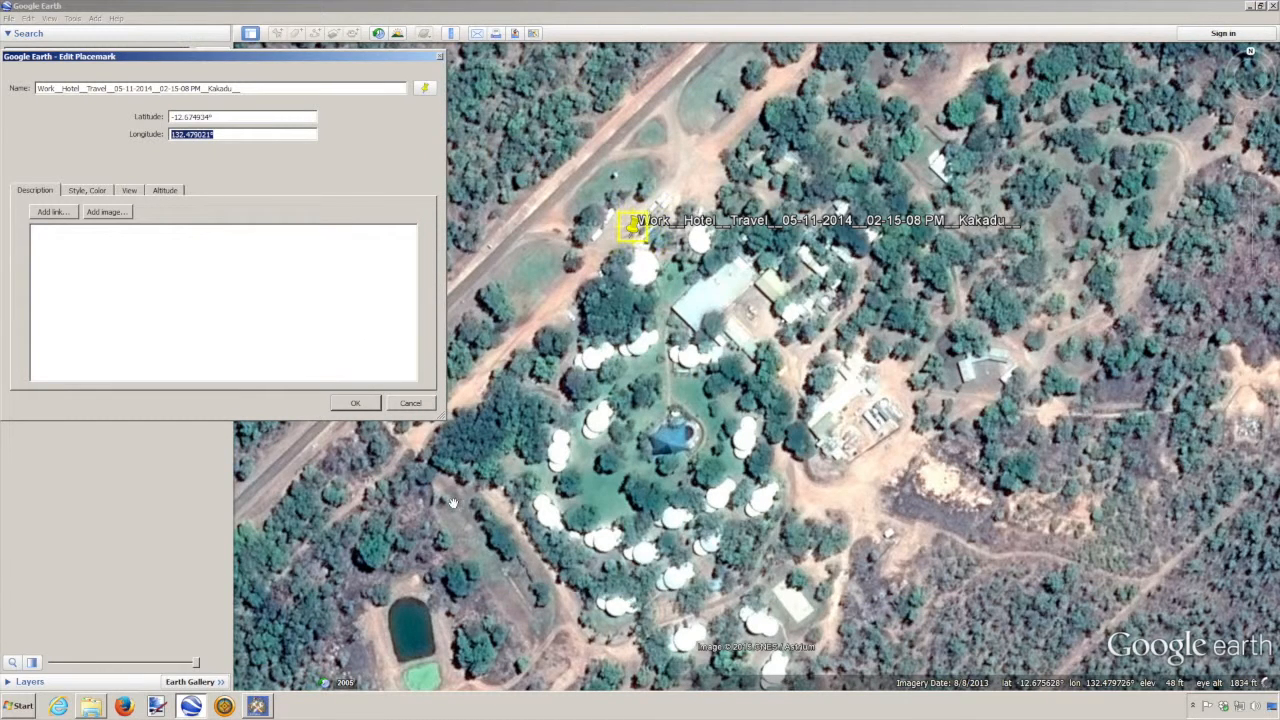
click(258, 706)
drag(440, 402, 314, 403)
key(ctrl+v)
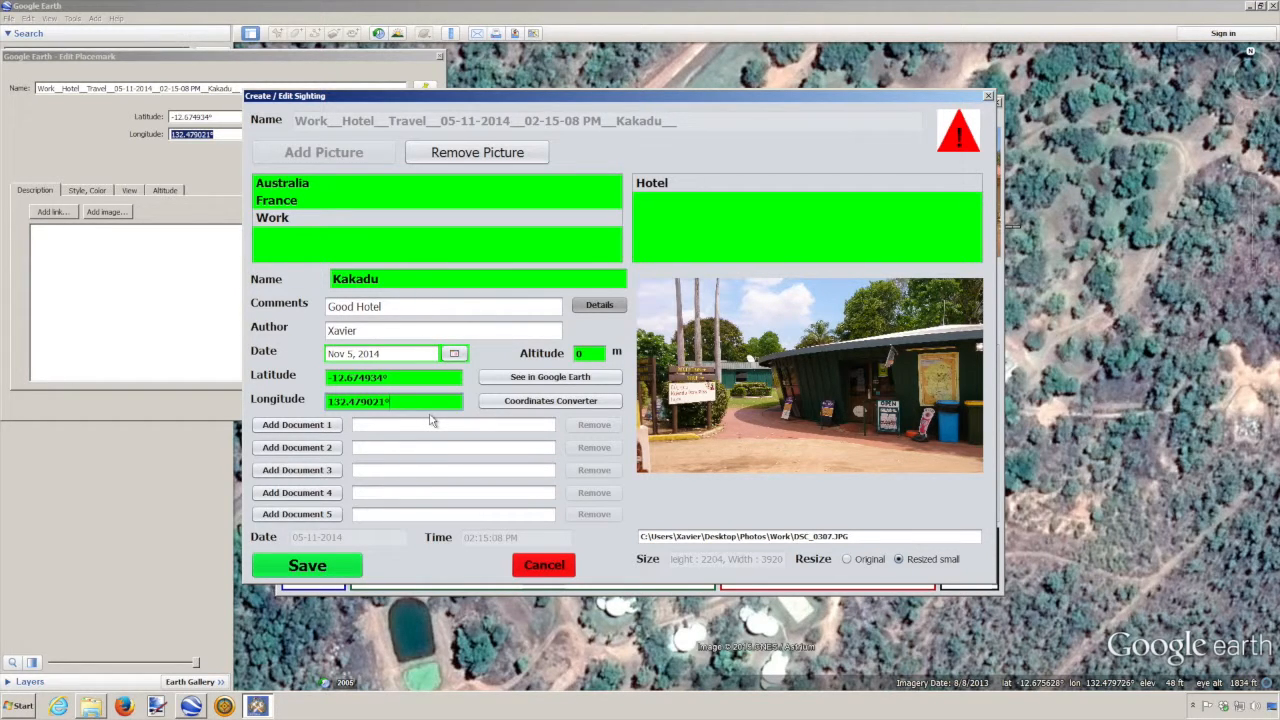
Step: Keep the sighting's picture at its original size and save the sighting
click(849, 561)
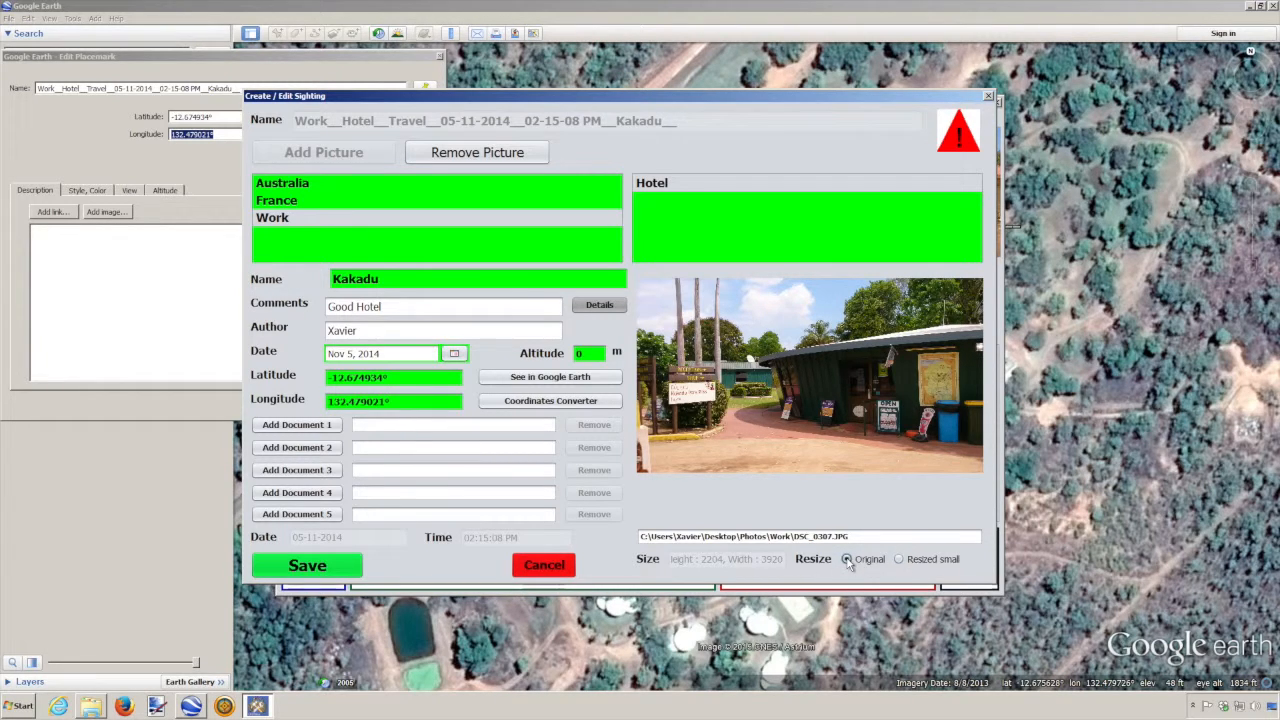
click(898, 561)
click(848, 561)
click(306, 565)
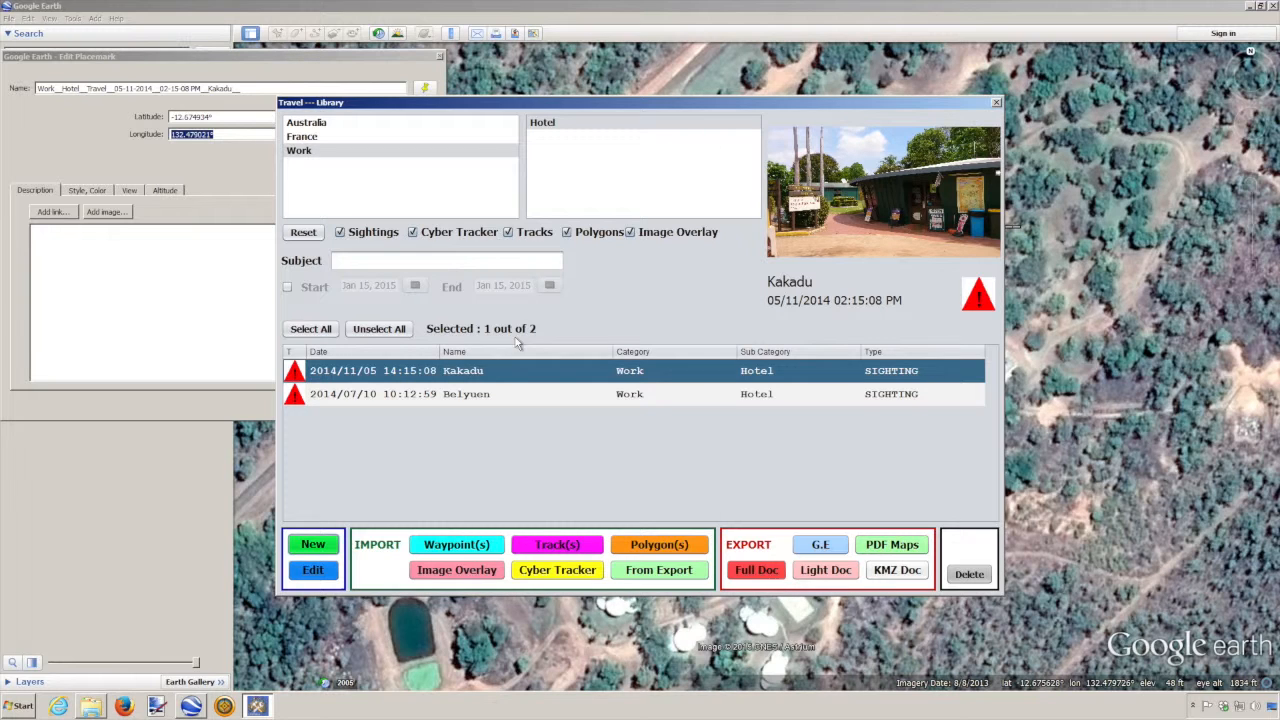
Step: Reopen the saved Kakadu sighting to review its data, and close it without making changes
click(313, 570)
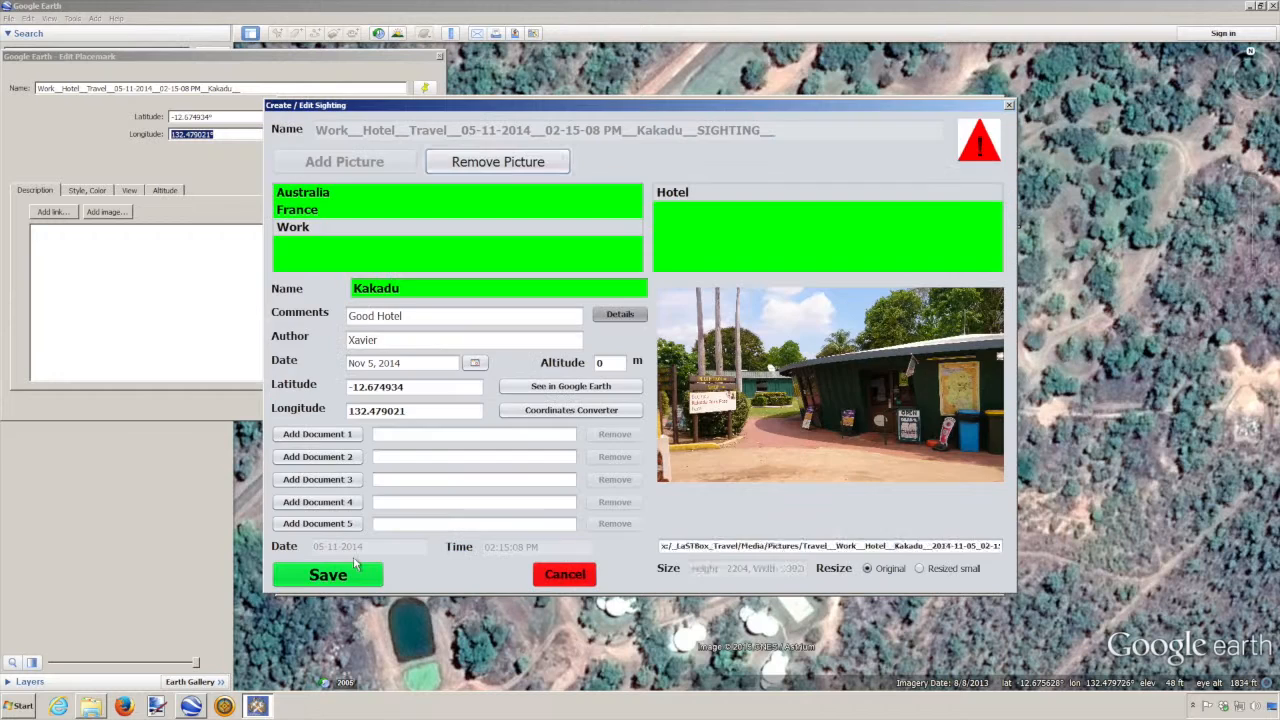
click(1009, 105)
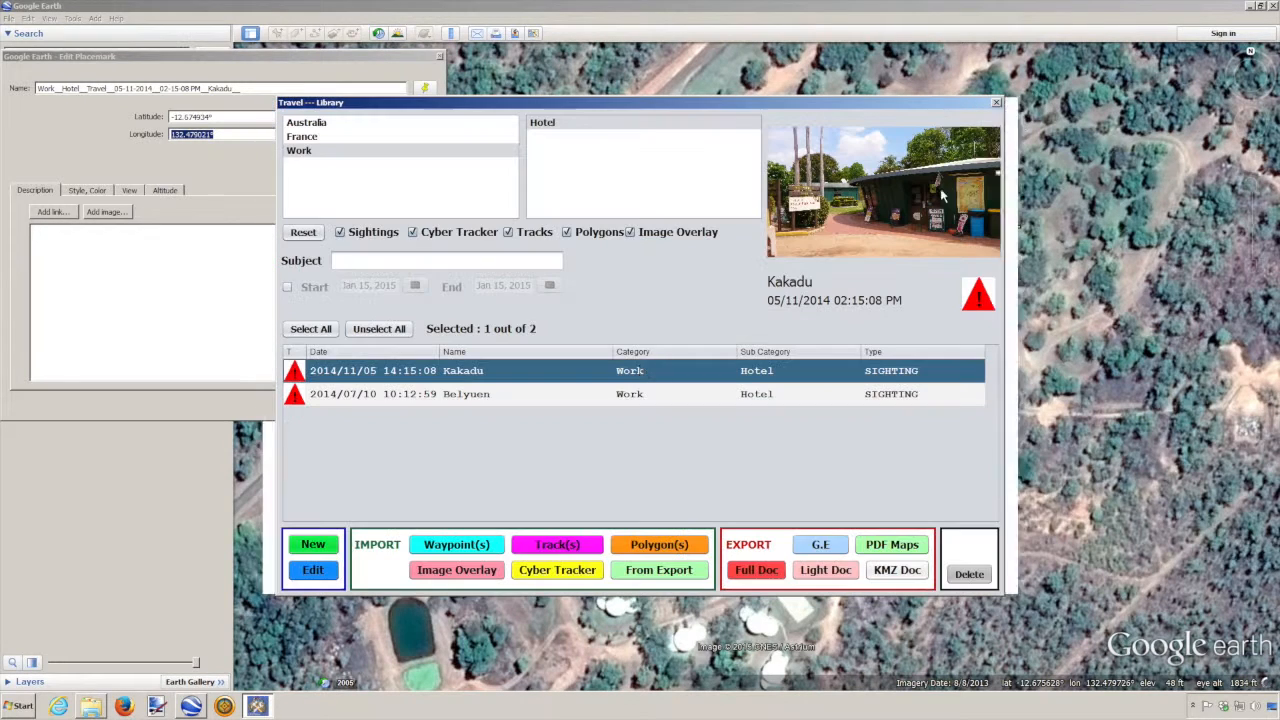
double_click(449, 378)
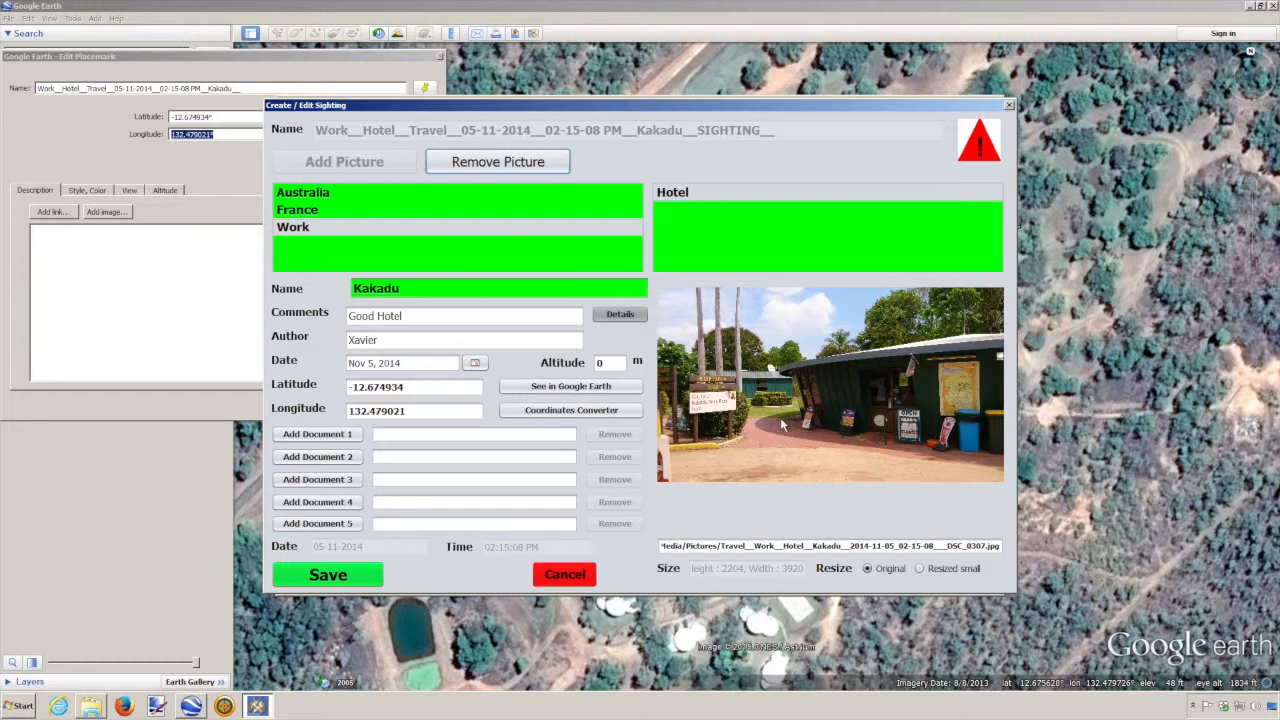
click(565, 574)
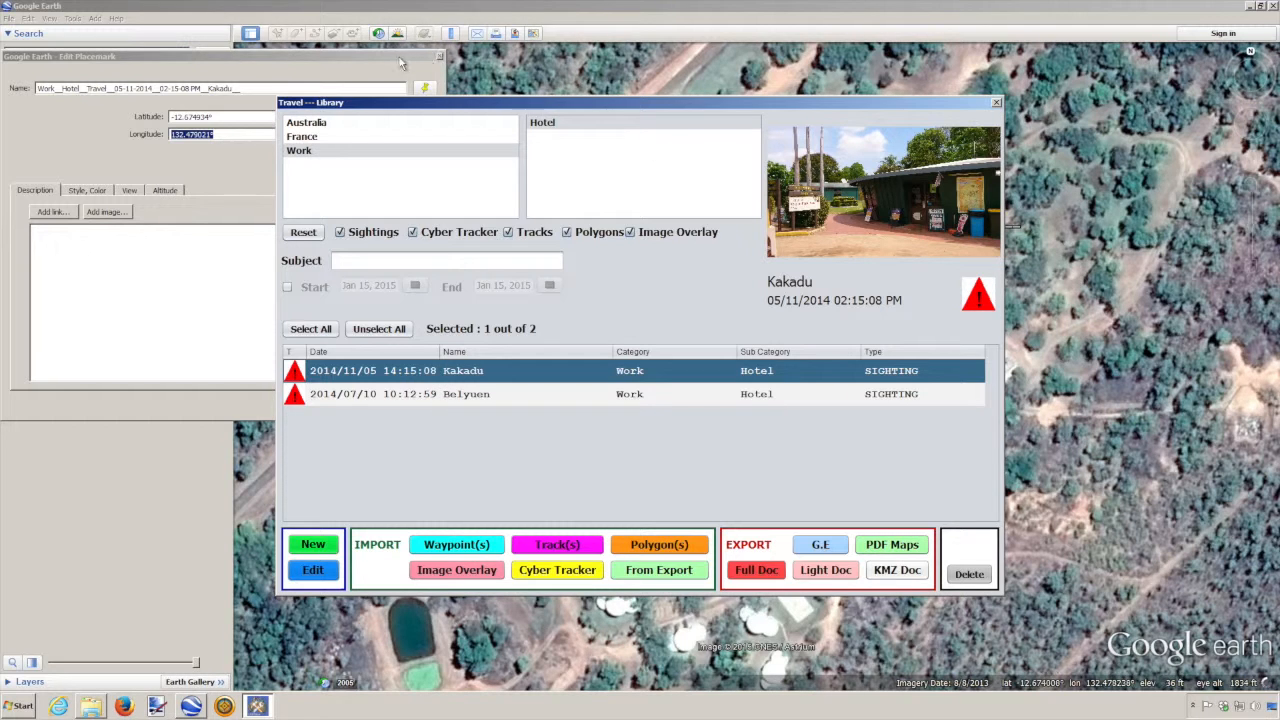
Step: Switch to Google Earth, close the placemark editor without saving, and hide the Temporary Places folder
click(552, 67)
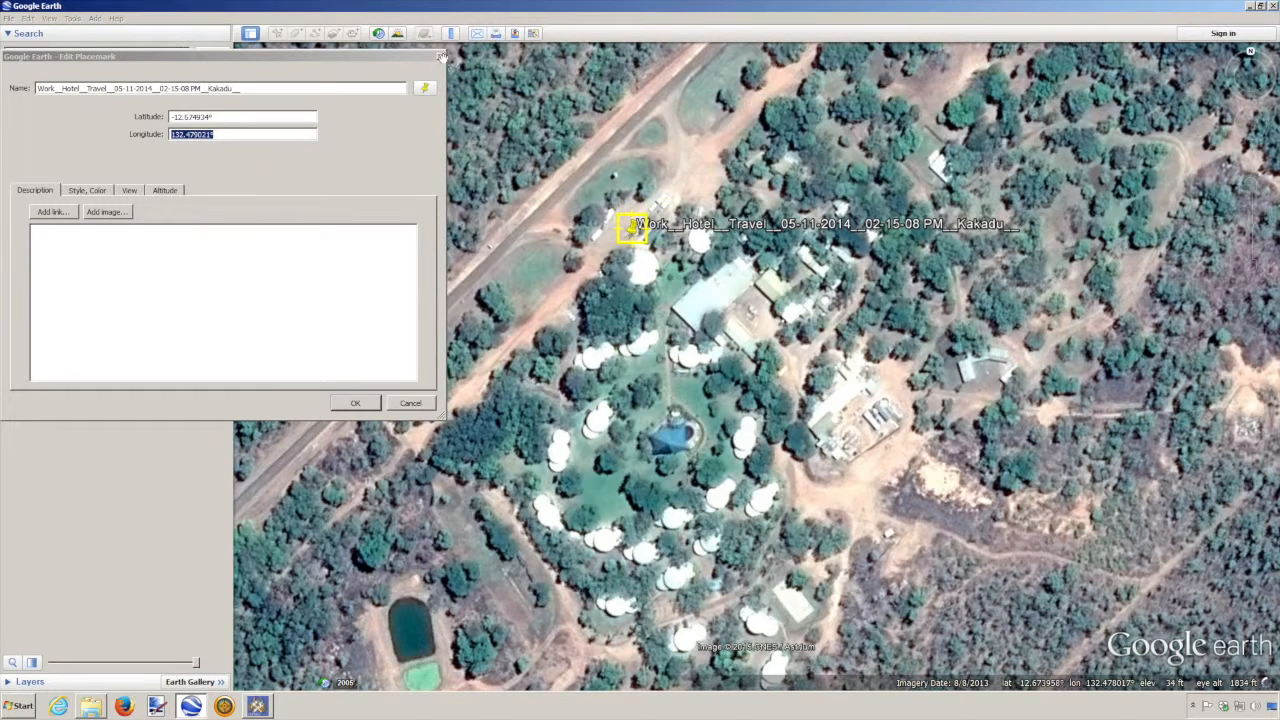
click(440, 56)
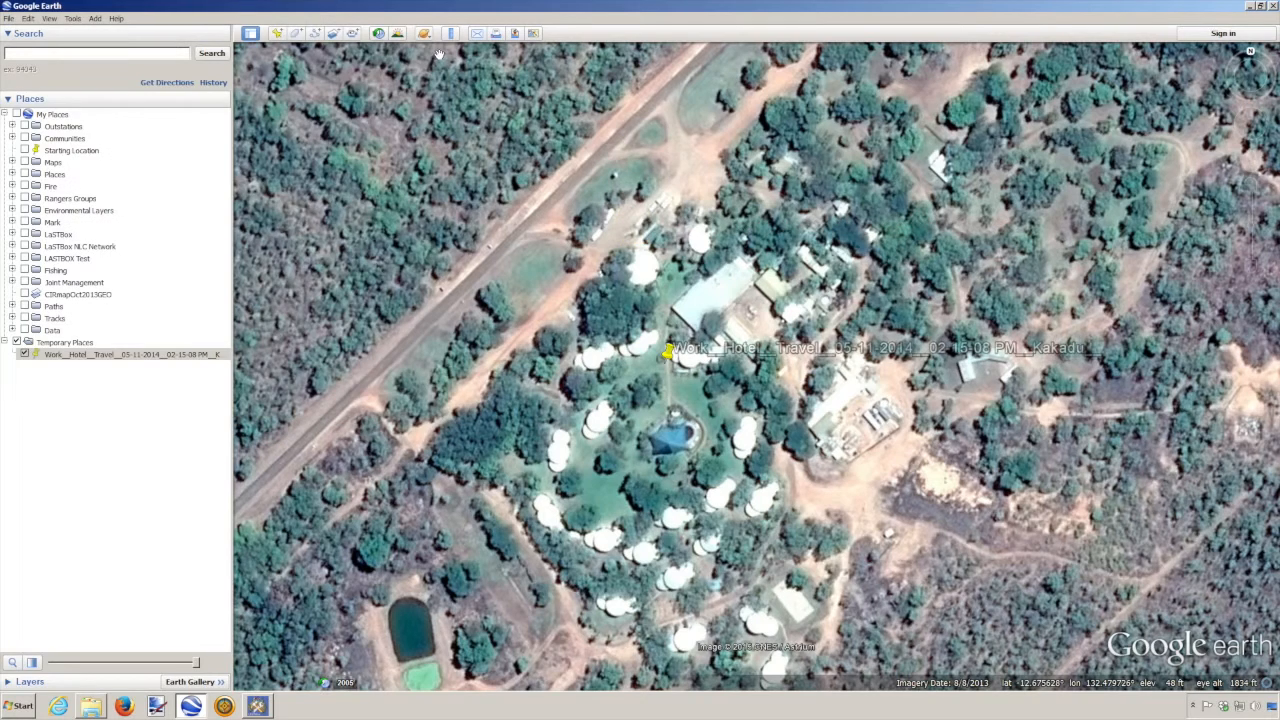
click(28, 342)
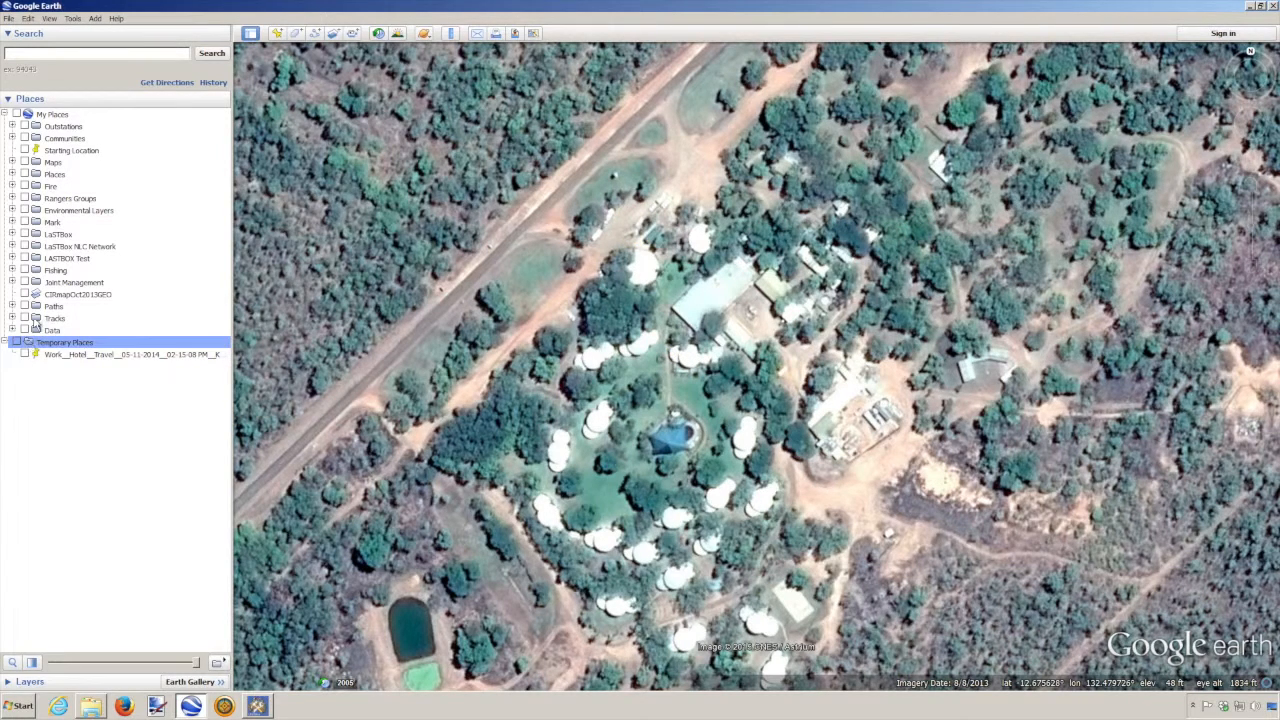
Step: Expand the LaSTBox folder in Google Earth and show the Travel LaSTBox layer around the Kakadu sighting
click(13, 234)
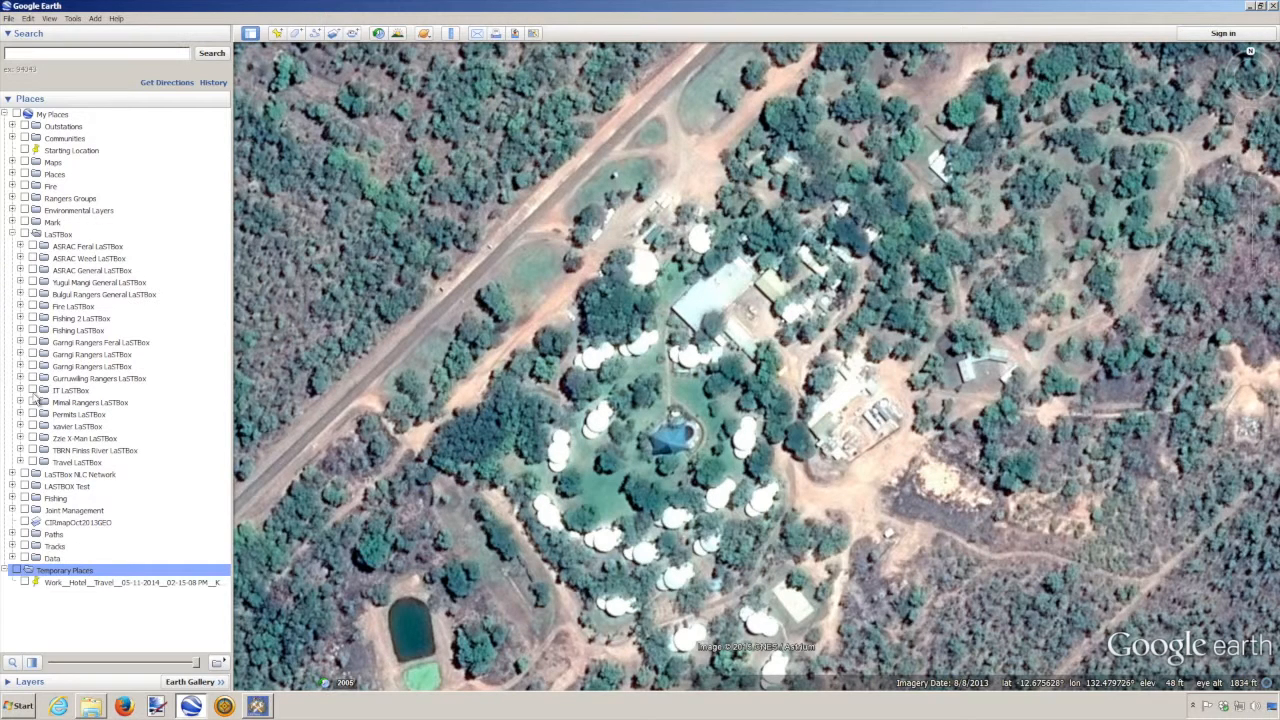
click(33, 463)
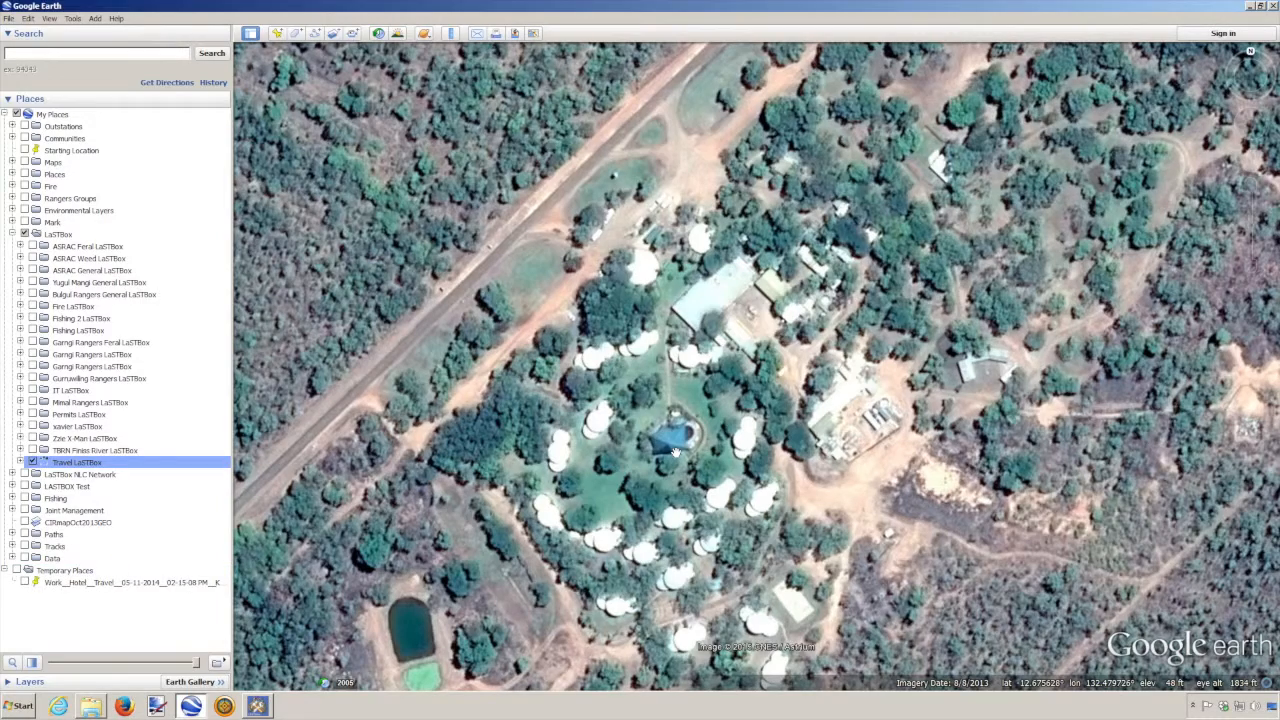
scroll(660, 410, up, 2)
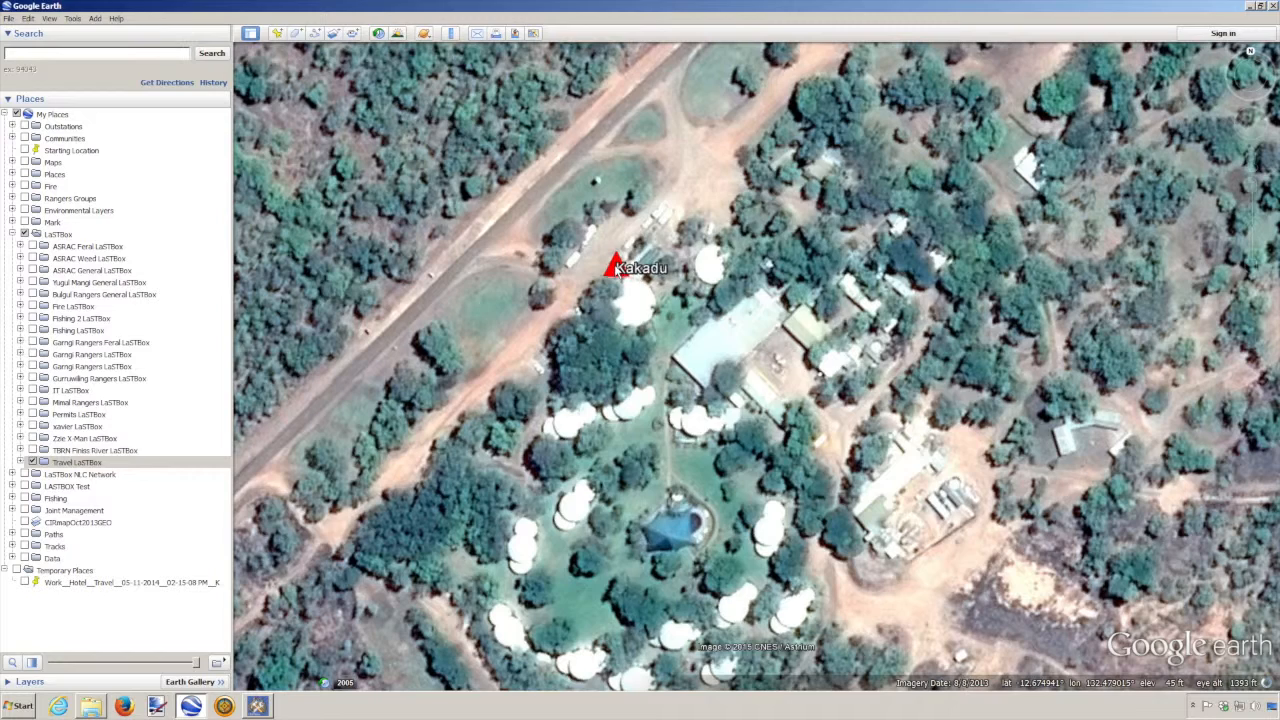
Step: Review the Kakadu placemark's full information balloon, from subject to department, close it, and return to the LaSTBox Travel library
click(614, 267)
scroll(838, 458, down, 2)
scroll(828, 441, up, 2)
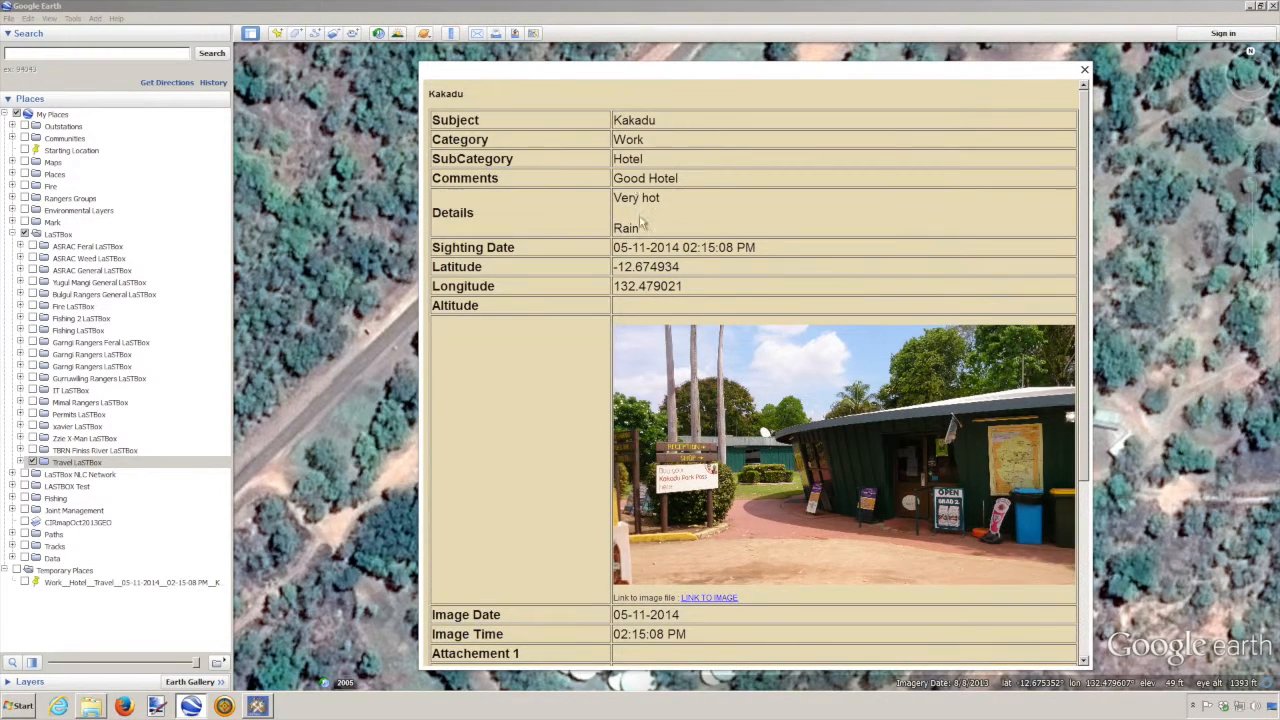
scroll(718, 354, down, 1)
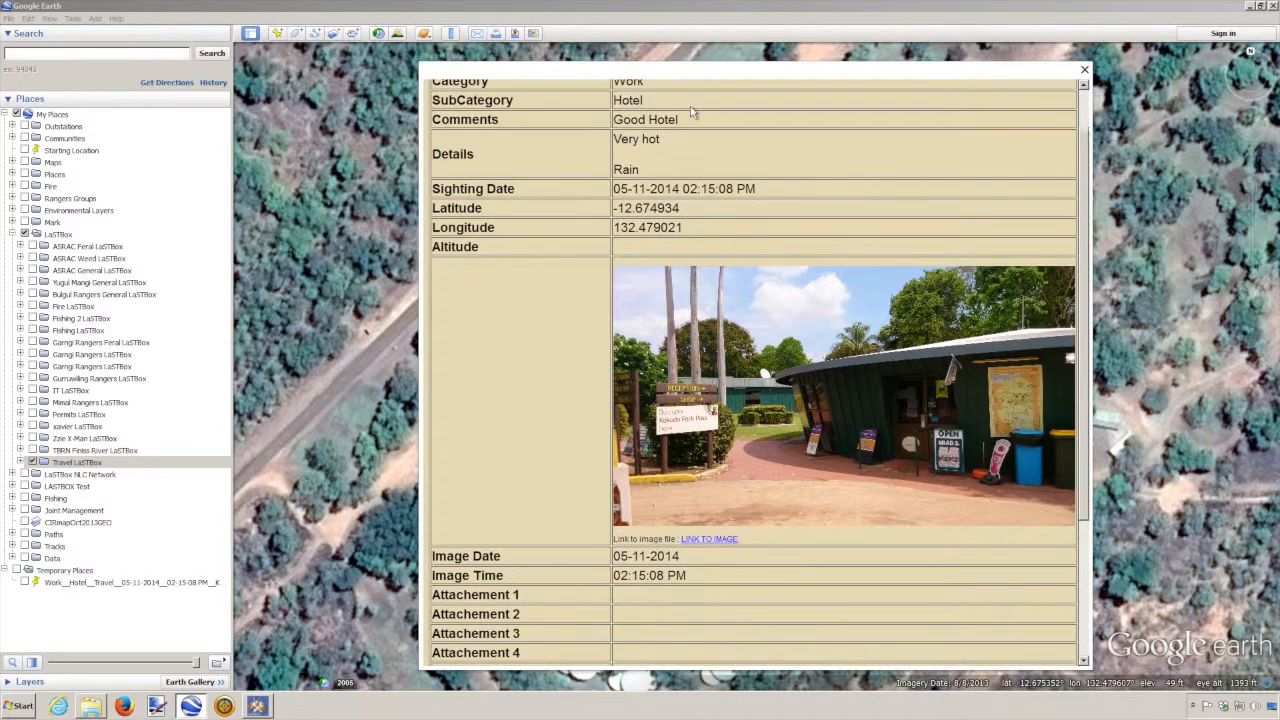
scroll(698, 283, down, 2)
scroll(770, 508, down, 2)
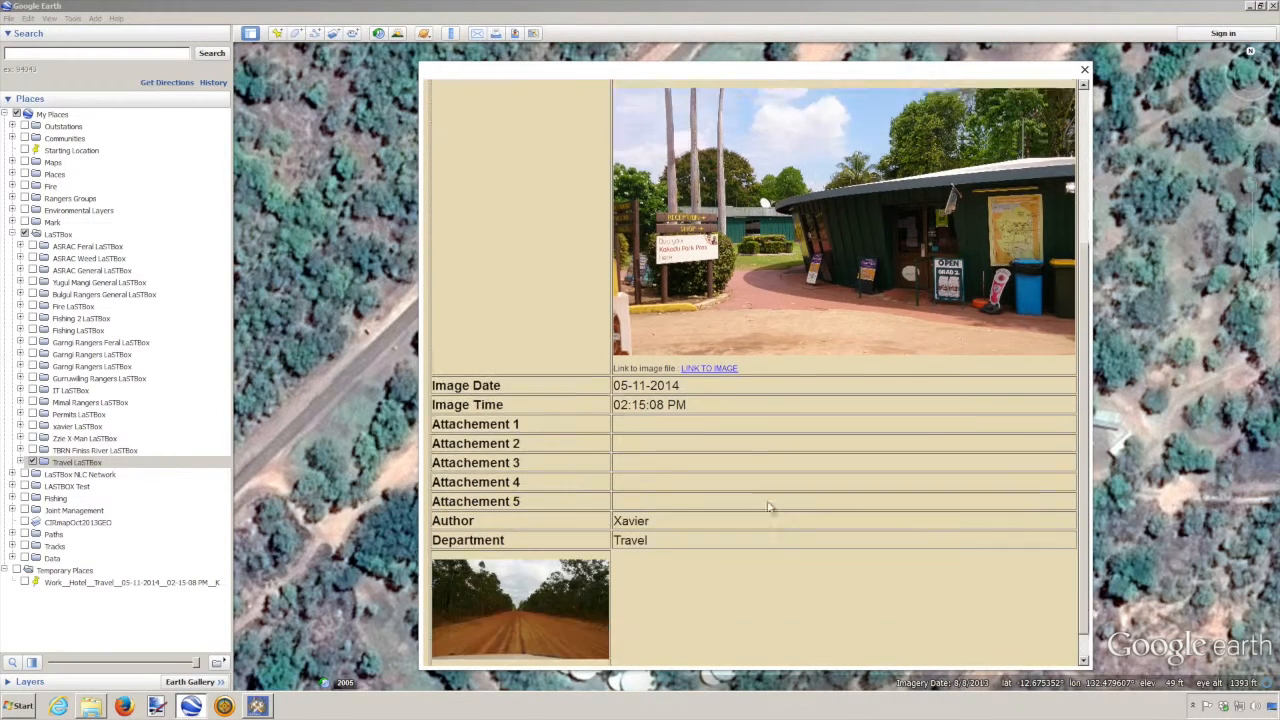
scroll(843, 445, up, 4)
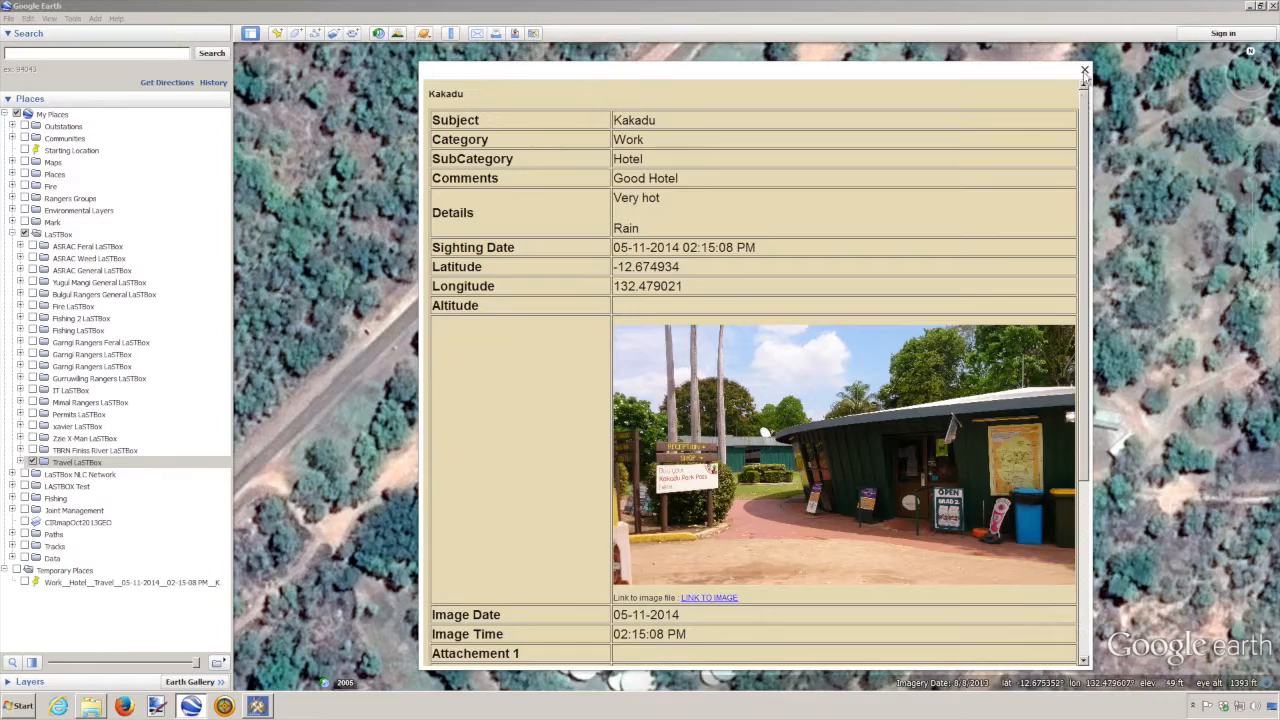
click(1084, 69)
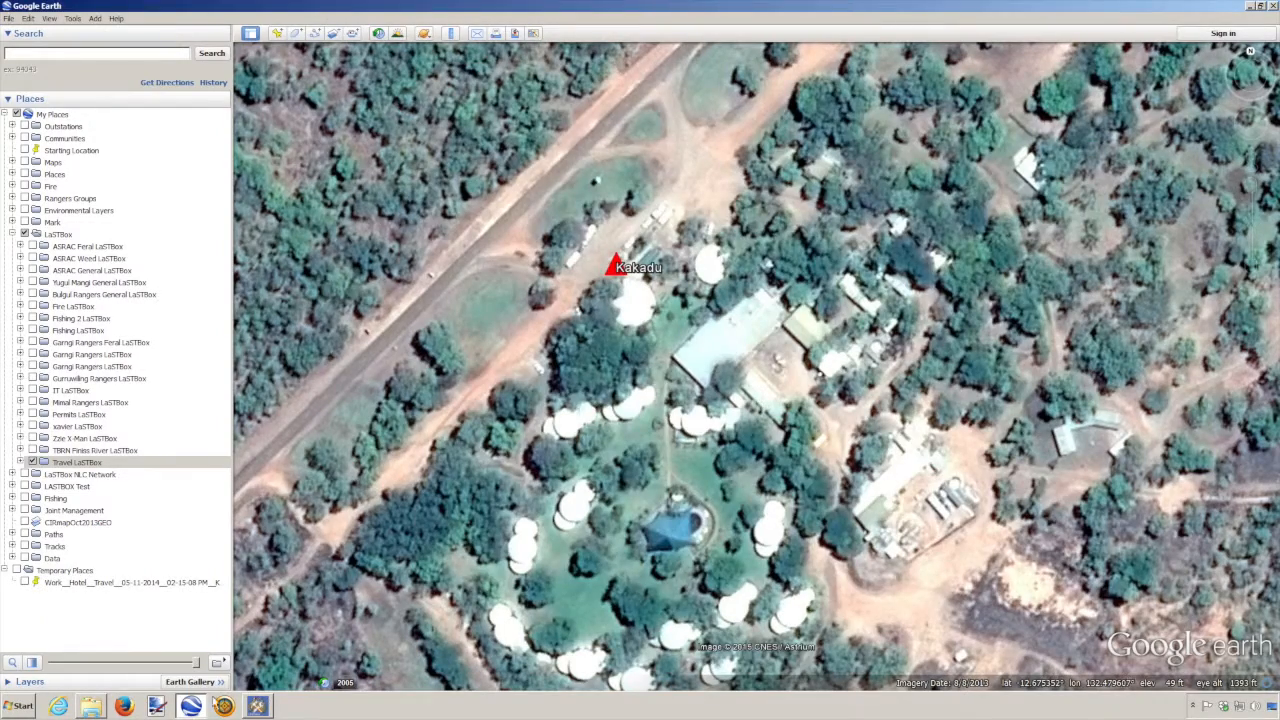
click(257, 706)
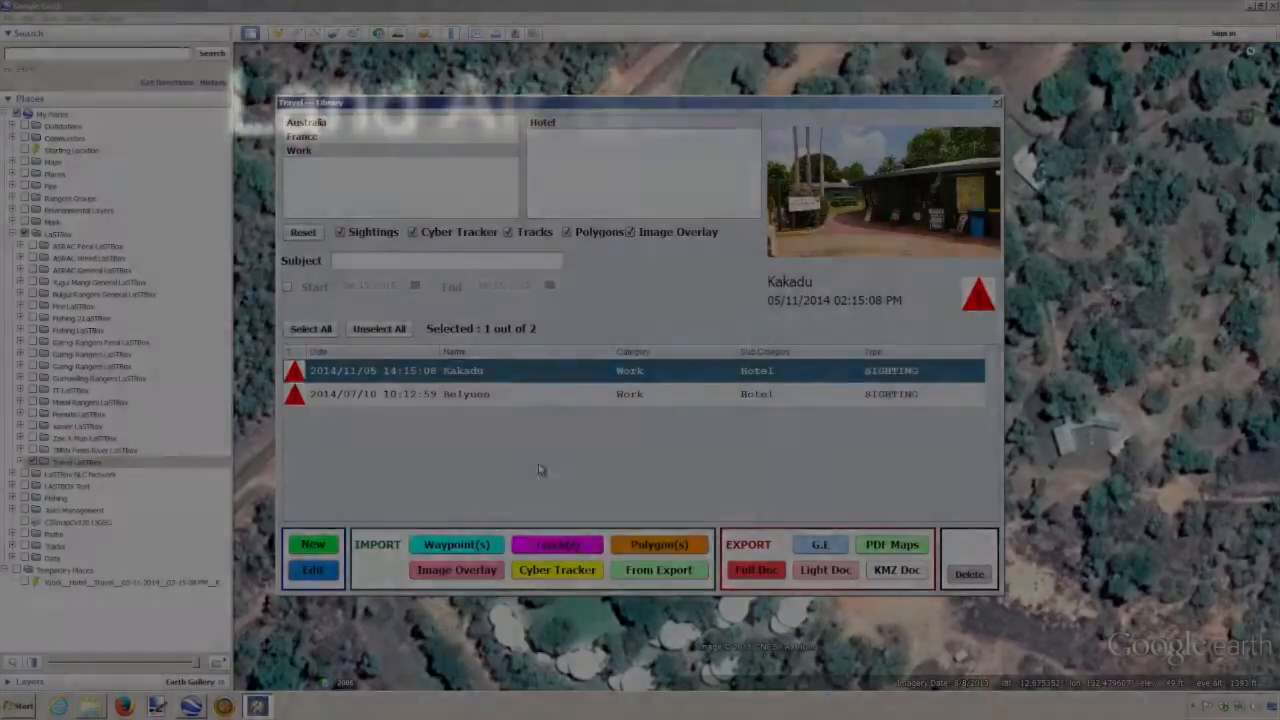